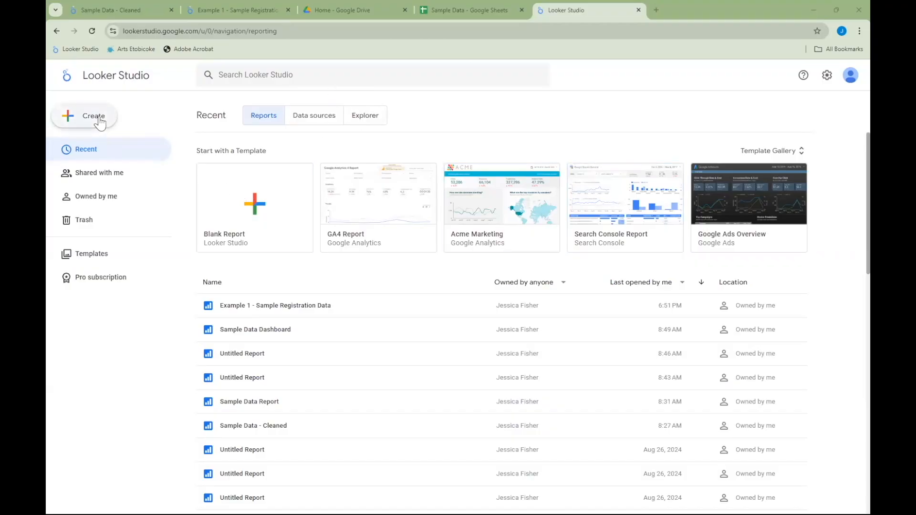
- Create a blank report and choose Google Sheets as the connector for its data
click(273, 211)
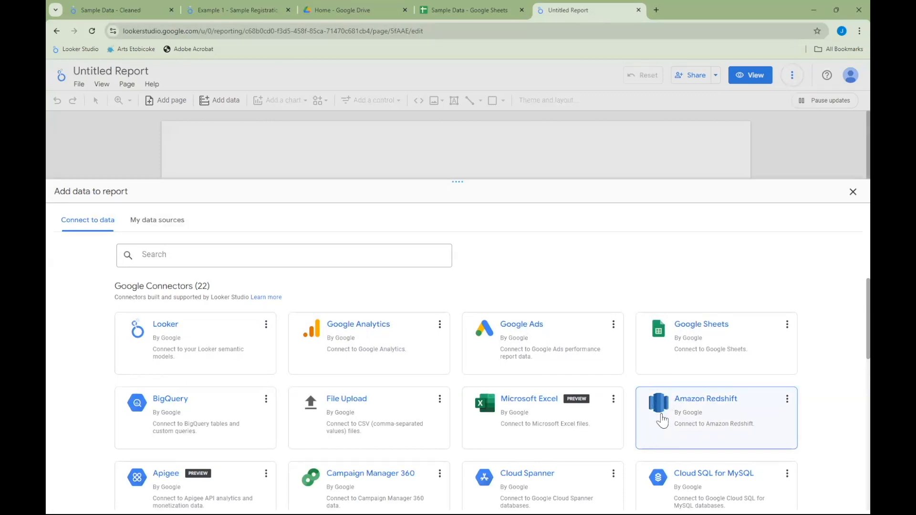
scroll(616, 415, down, 7)
scroll(615, 424, up, 7)
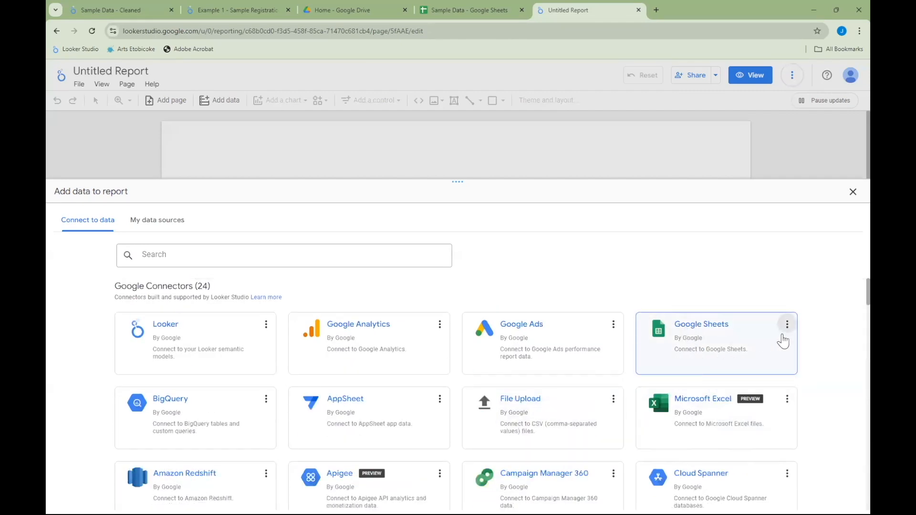
click(705, 337)
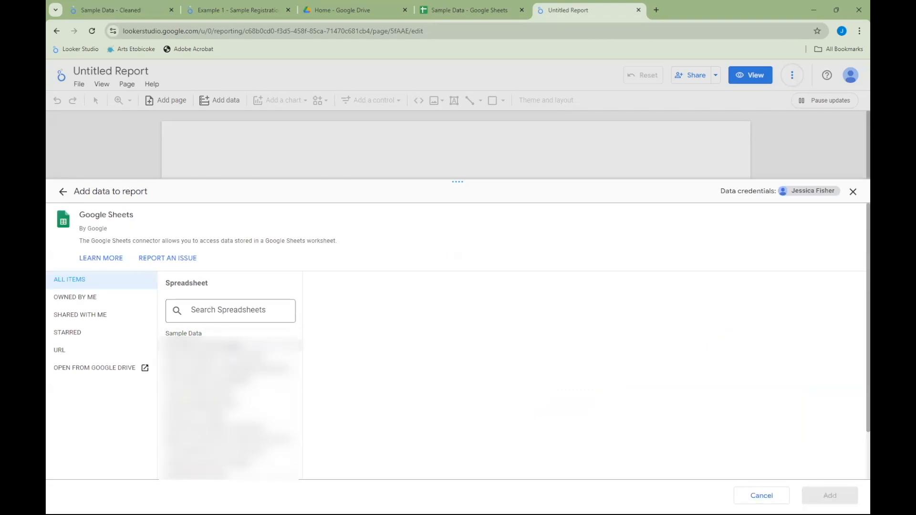
- Add the Clean Data worksheet of the Sample Data spreadsheet to the report, using the first row as headers
click(218, 311)
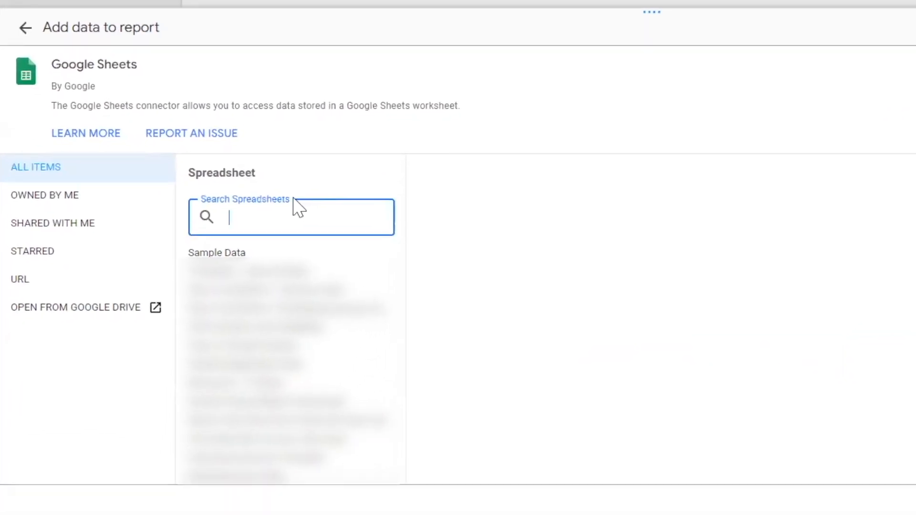
click(260, 253)
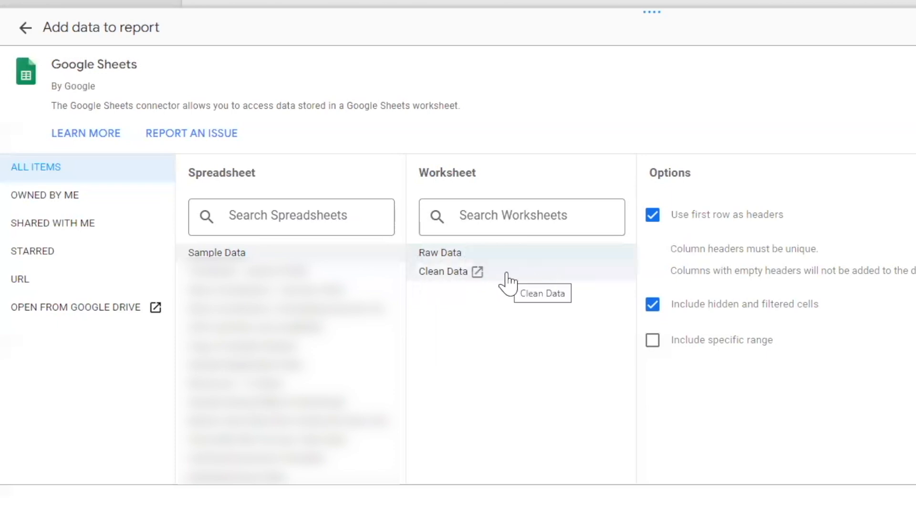
click(451, 276)
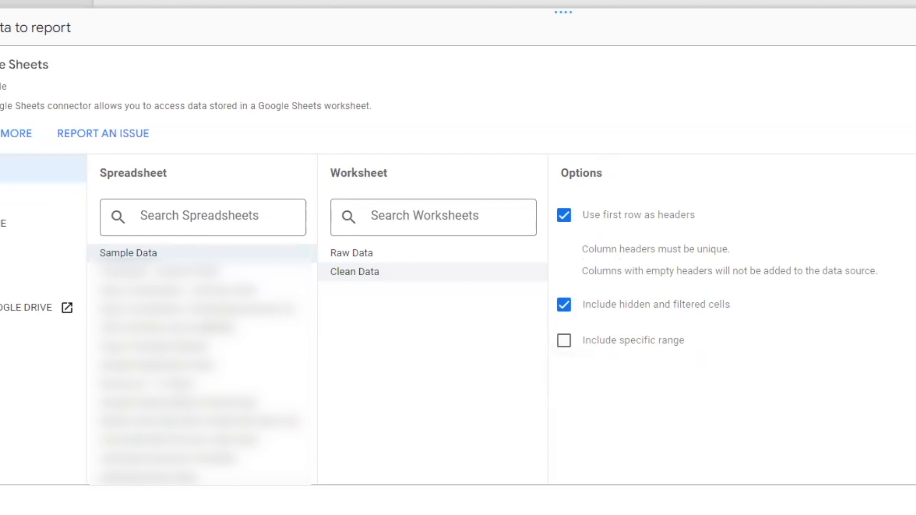
click(862, 490)
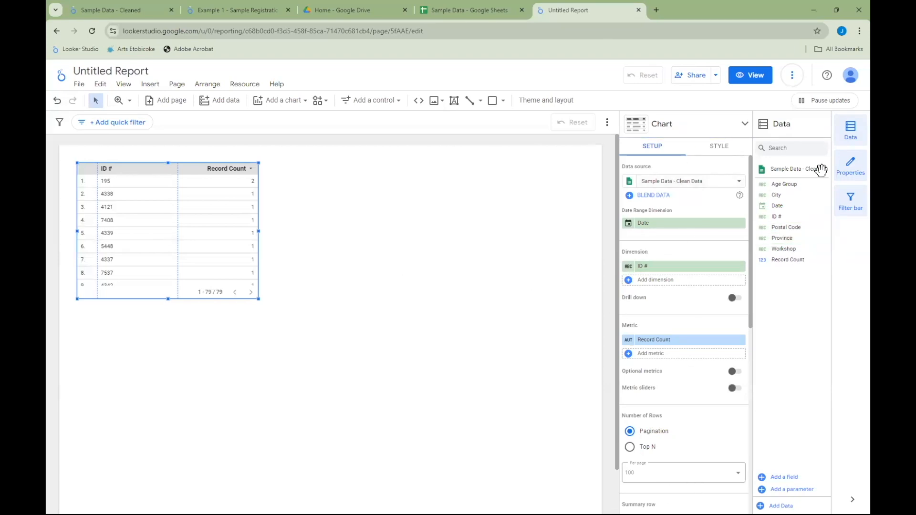
- Examine the default table's setup options, from data source and dimension to sorting and date range, and its style options
click(491, 378)
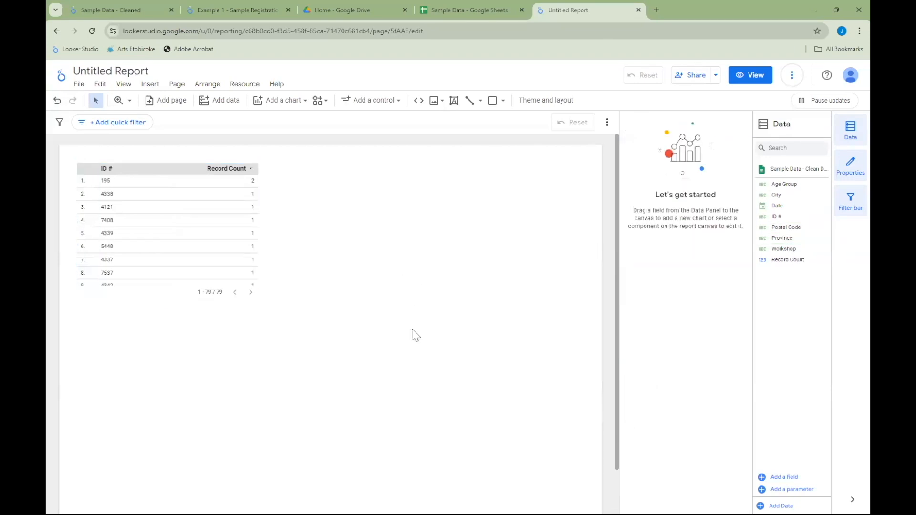
click(197, 252)
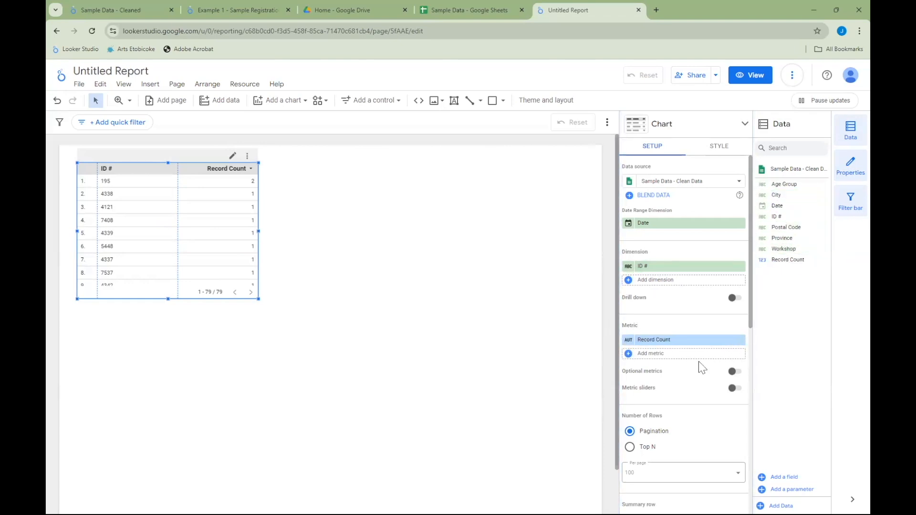
scroll(701, 344, down, 3)
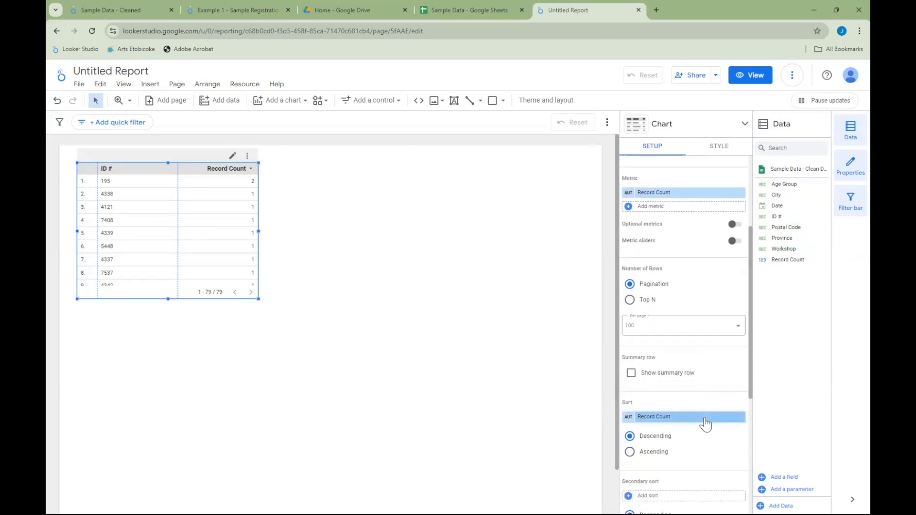
scroll(706, 415, down, 1)
scroll(711, 429, down, 2)
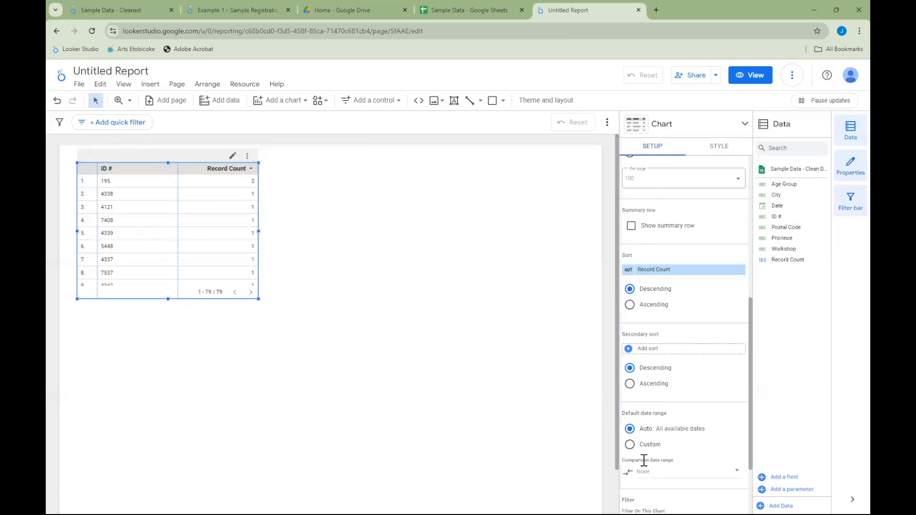
scroll(672, 449, up, 6)
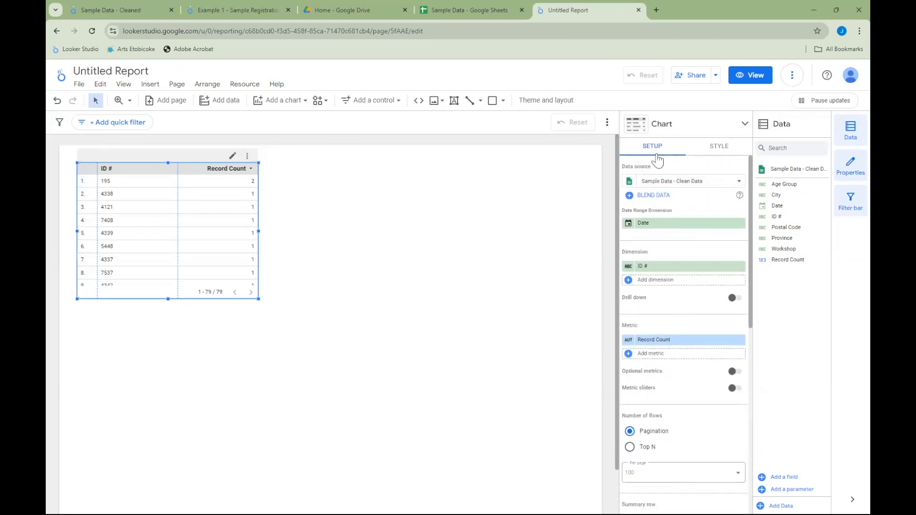
click(721, 146)
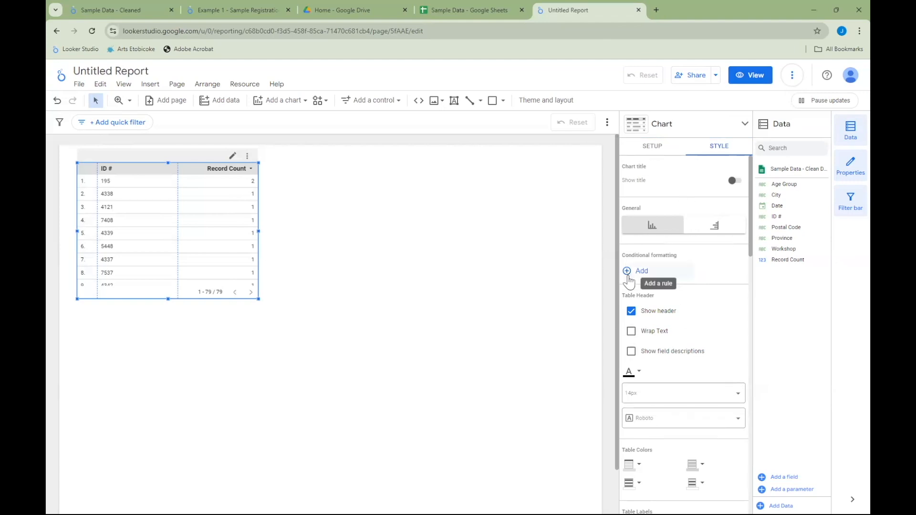
- Delete the default ID # and Record Count table from the report page
drag(310, 294, 130, 202)
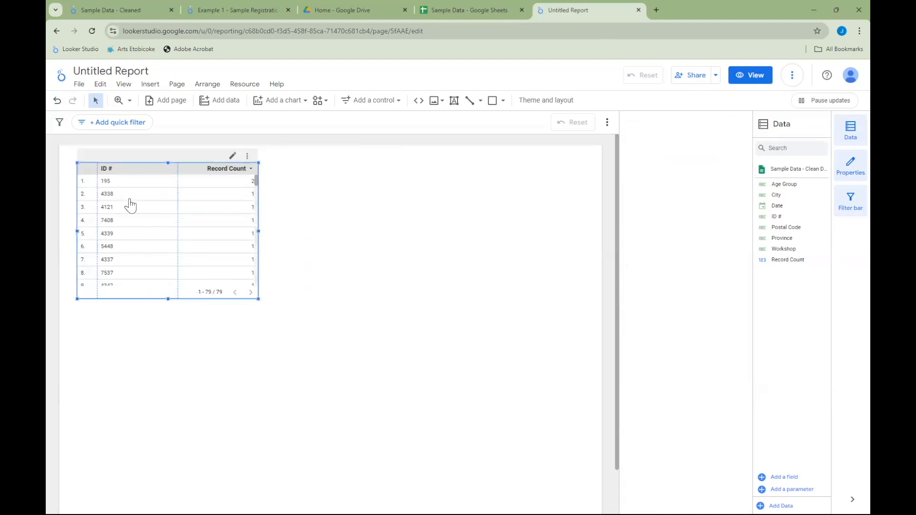
key(Delete)
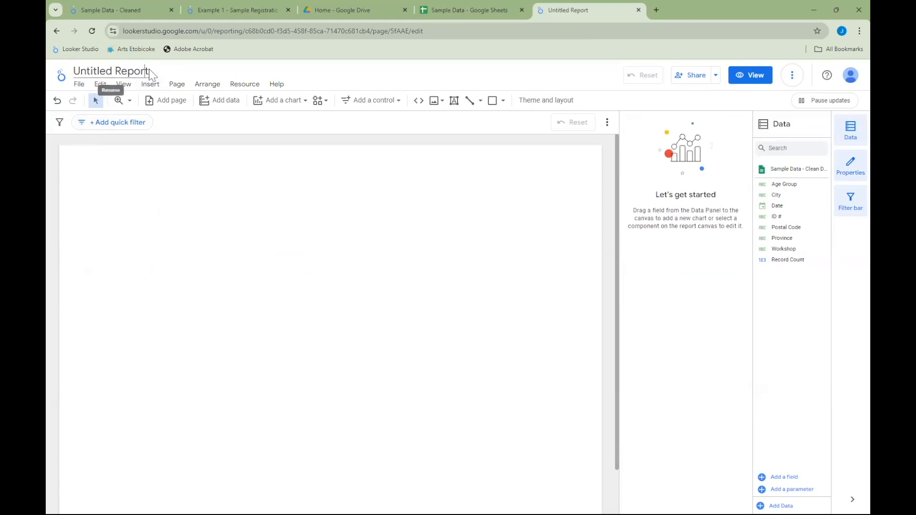
- Rename the report as Sample Data Dashboard
drag(146, 70, 88, 64)
key(BackSpace)
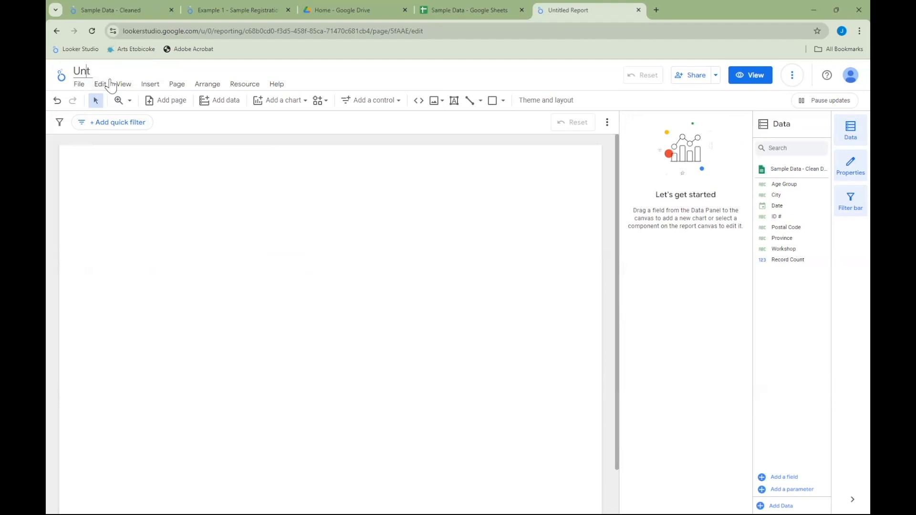
drag(93, 70, 58, 79)
key(BackSpace)
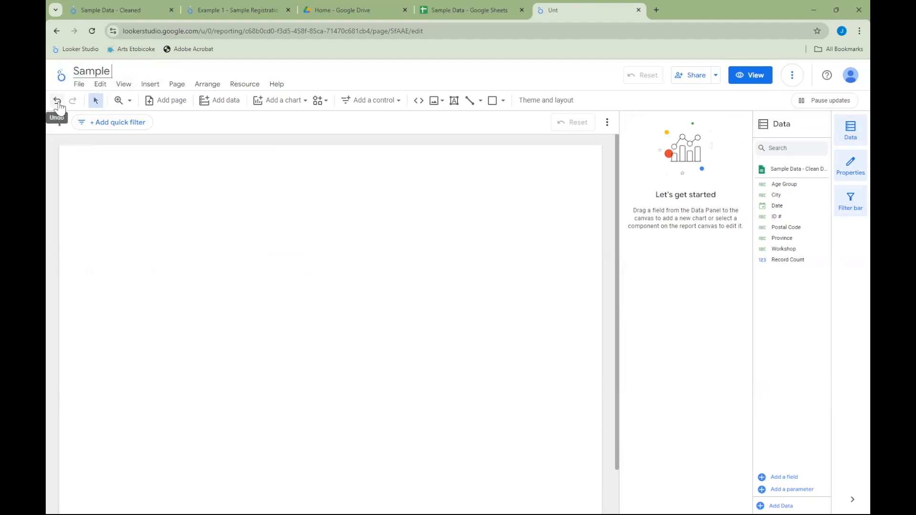
text(Sample Data Dashboard)
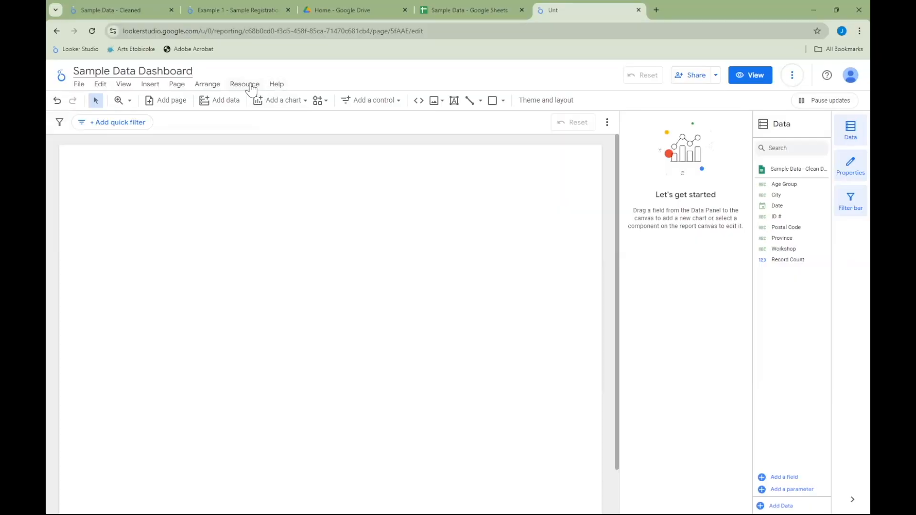
- Change the Postal Code field's type to the geographic Postal code type in the added Sample Data - Clean Data source
click(251, 86)
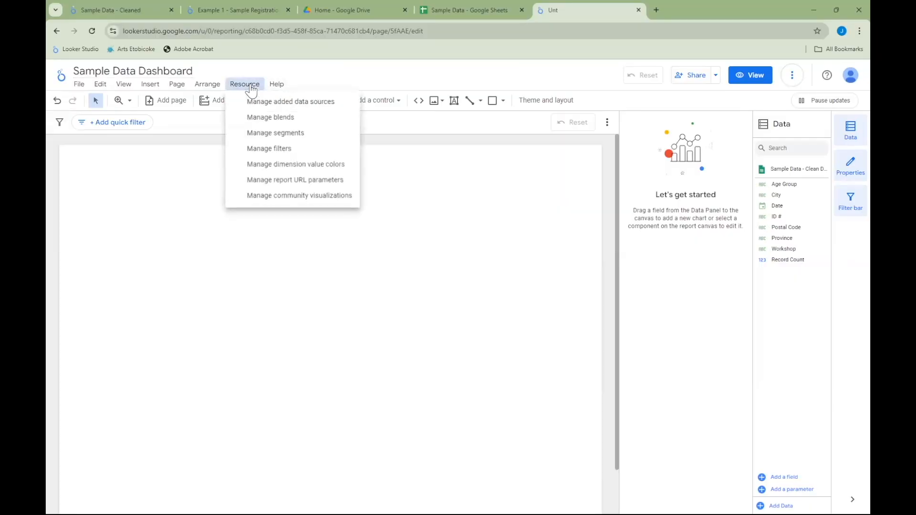
click(279, 102)
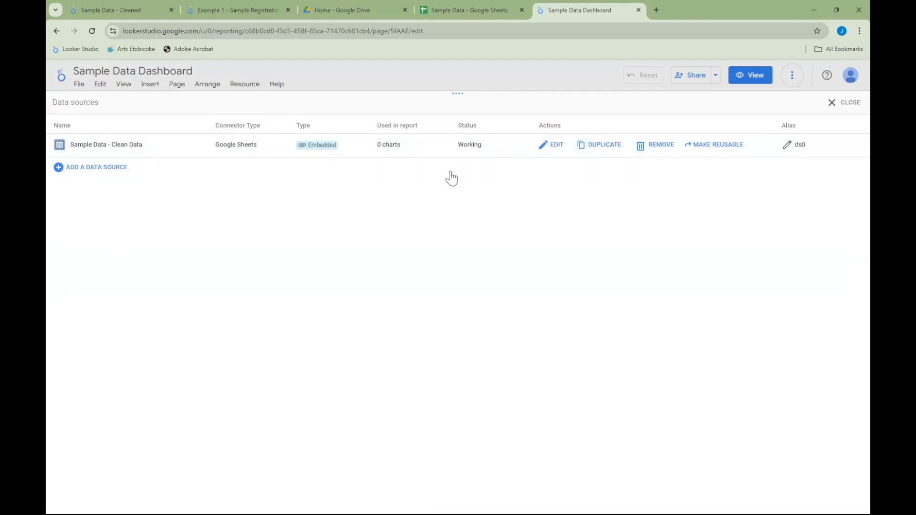
click(558, 145)
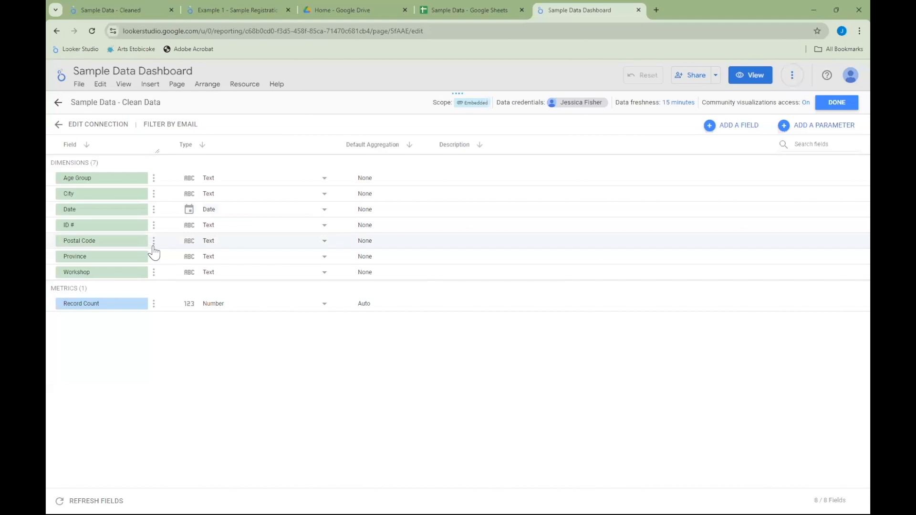
click(115, 240)
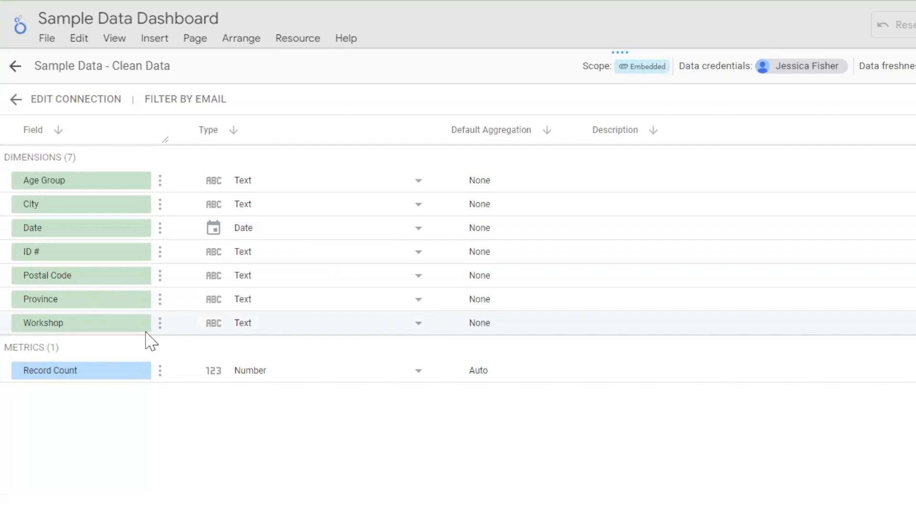
click(317, 289)
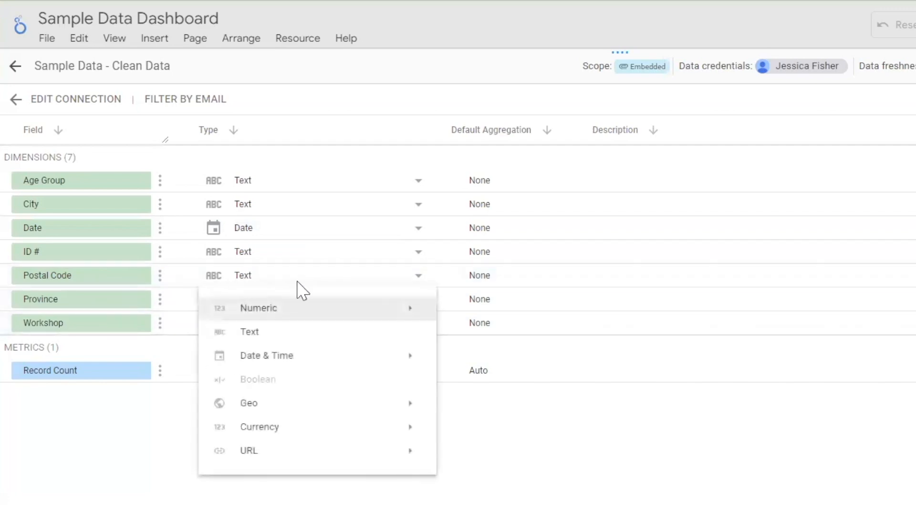
mouse_move(248, 409)
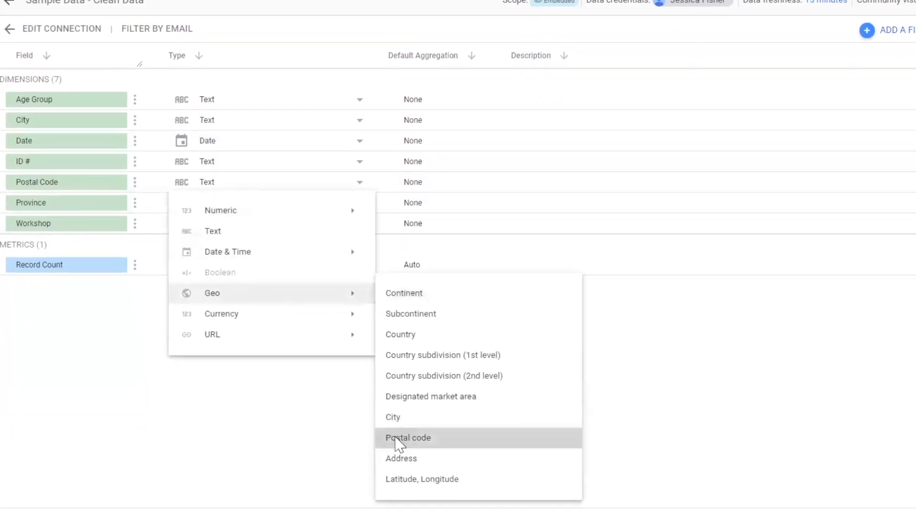
click(395, 438)
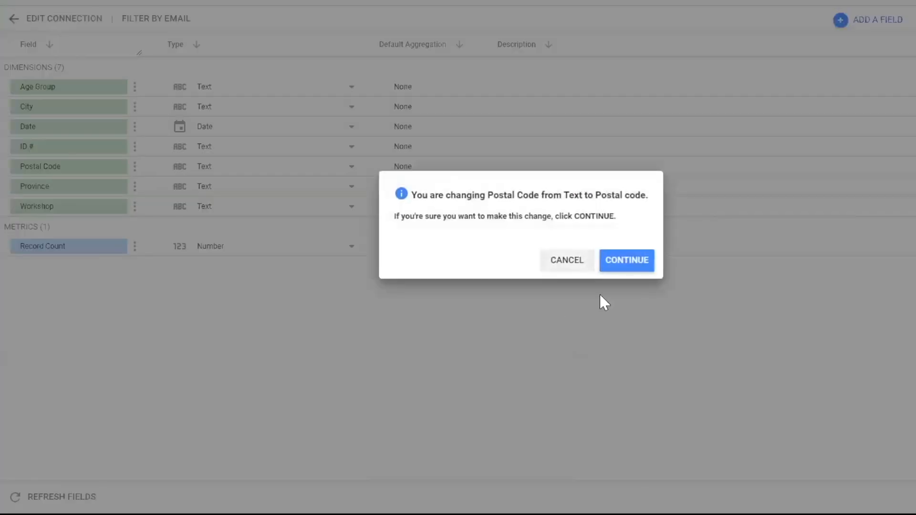
click(626, 261)
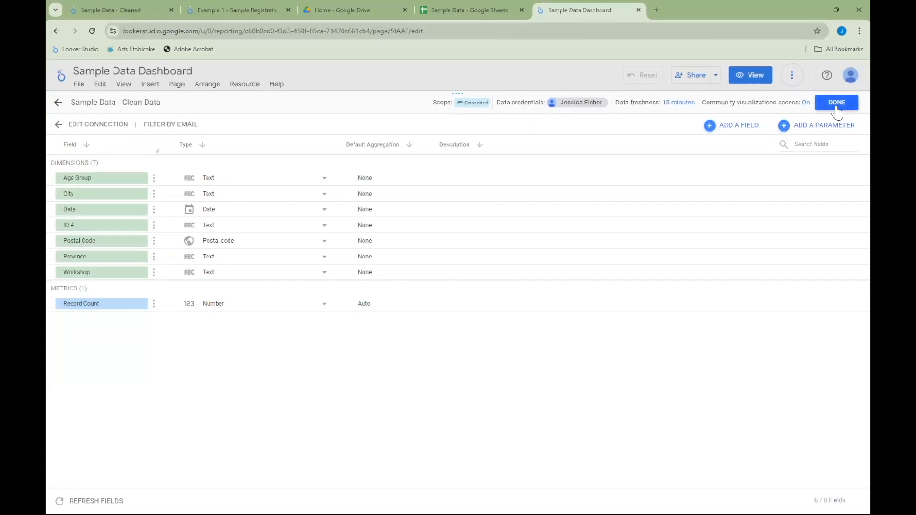
click(837, 107)
click(835, 106)
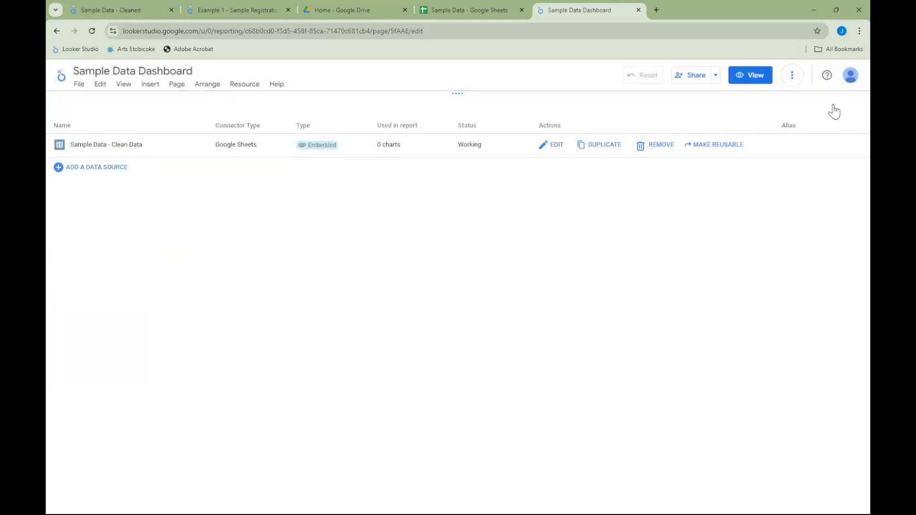
- Add a text box reading "Sample Data Dashboard" in the page's upper-left corner and format its text bold at 20px
click(454, 100)
drag(66, 154, 226, 180)
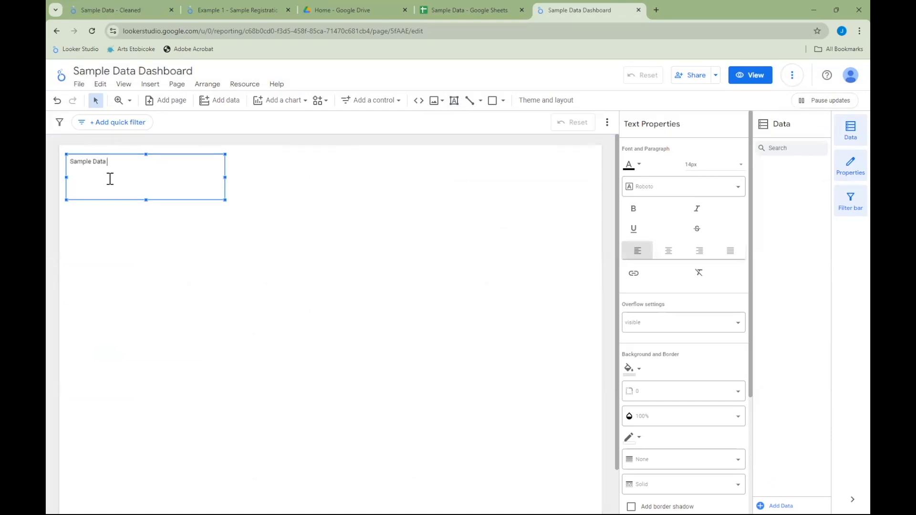
drag(142, 163, 61, 168)
click(634, 209)
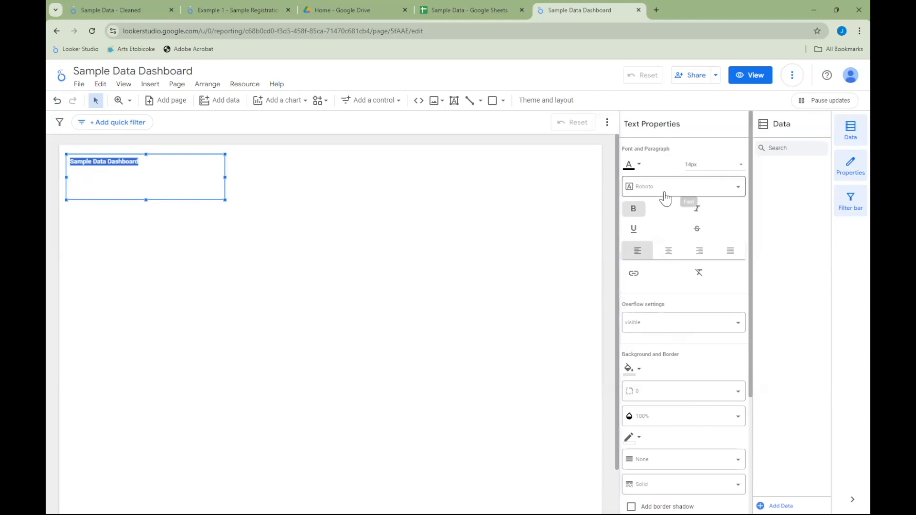
click(703, 165)
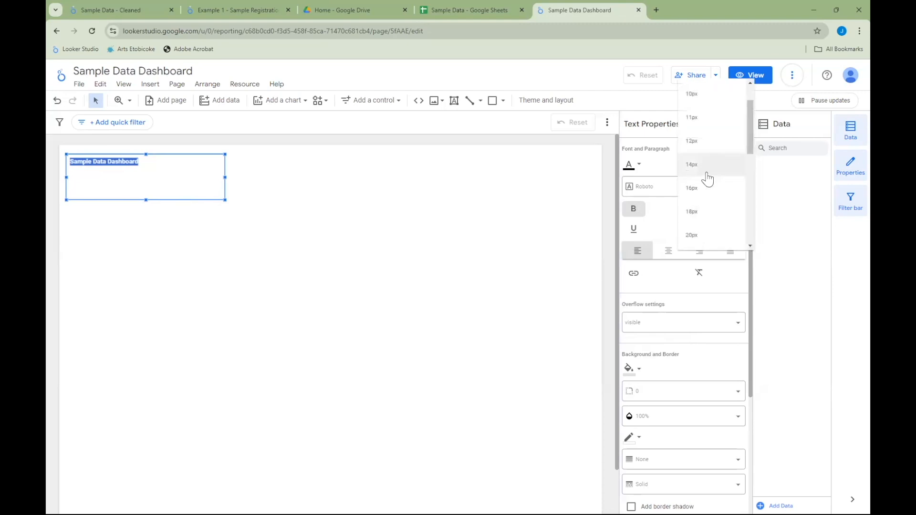
click(687, 211)
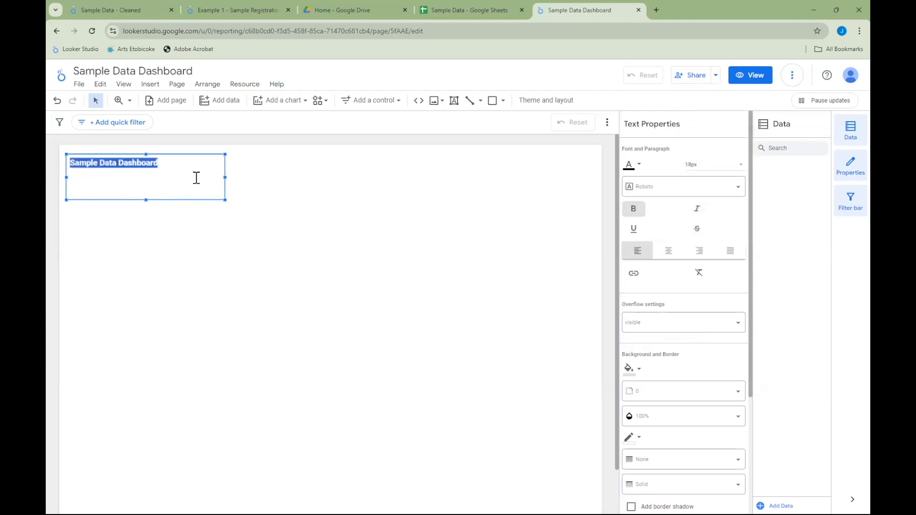
click(705, 166)
click(703, 196)
click(147, 178)
click(663, 93)
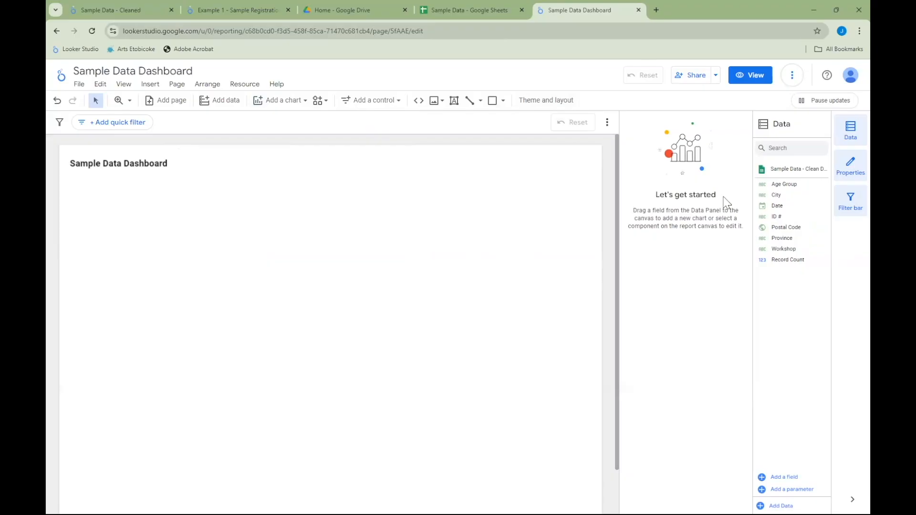
- Apply the Executive theme to the report
click(543, 100)
scroll(664, 255, down, 5)
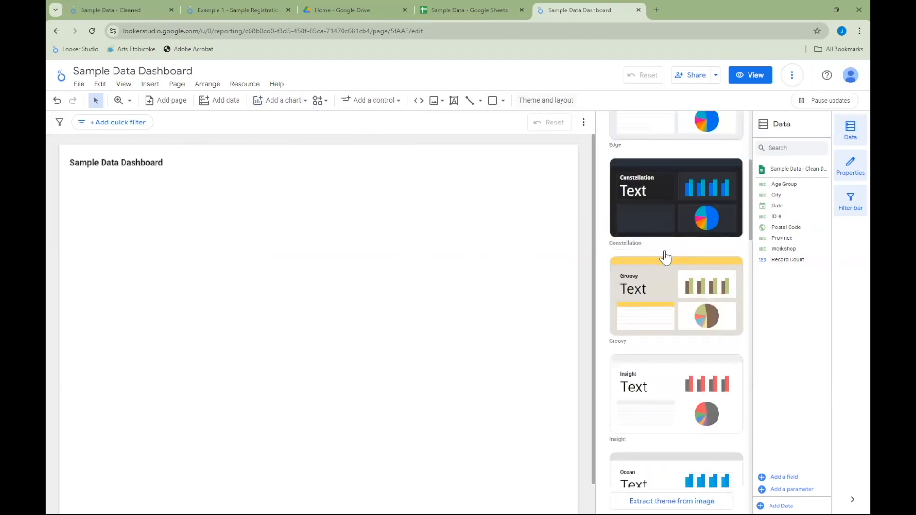
scroll(663, 262, down, 4)
scroll(668, 250, down, 8)
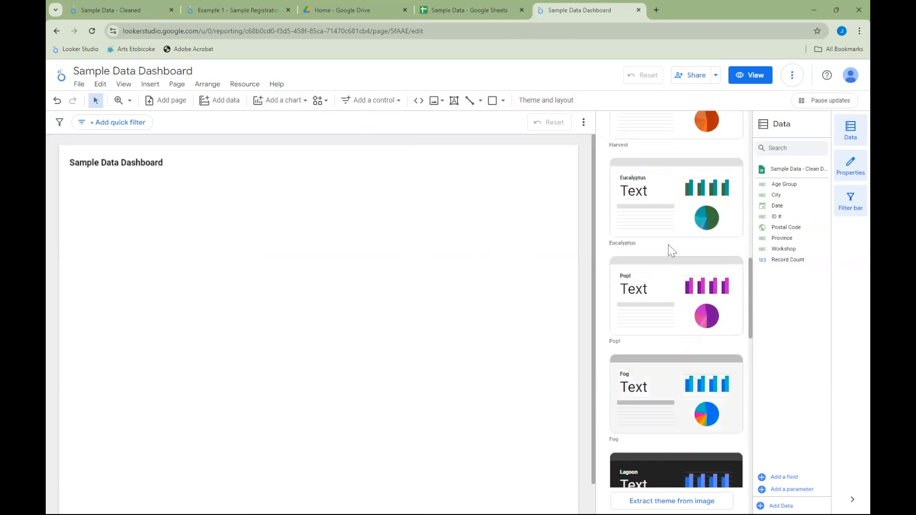
scroll(689, 296, down, 2)
click(683, 288)
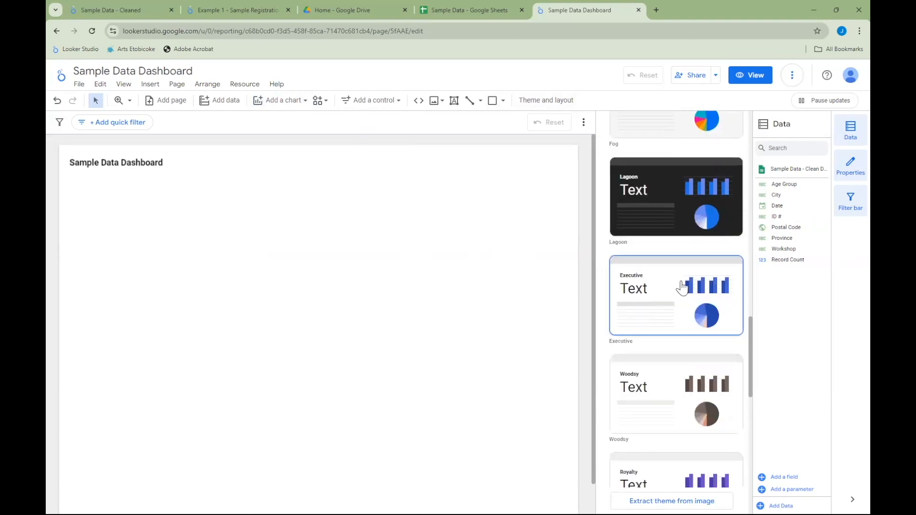
- Insert a bubble map beneath the dashboard title on the page's left side
click(385, 236)
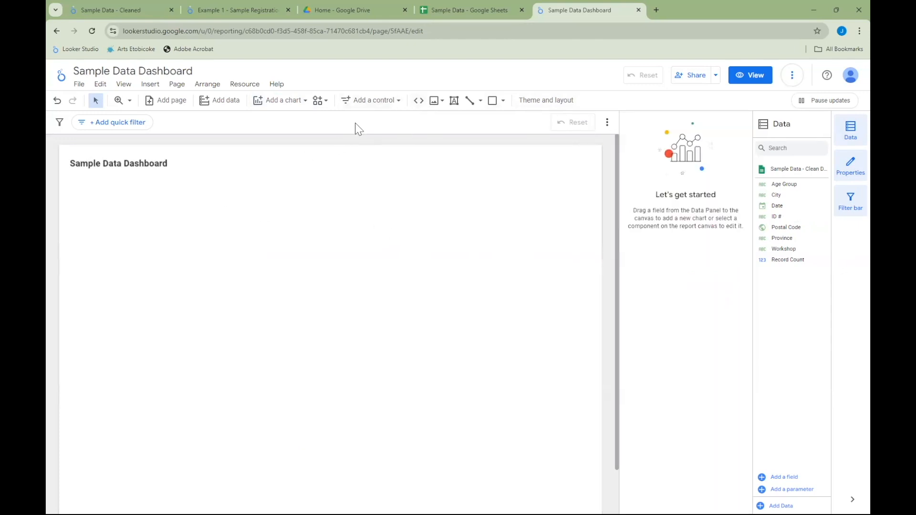
click(285, 102)
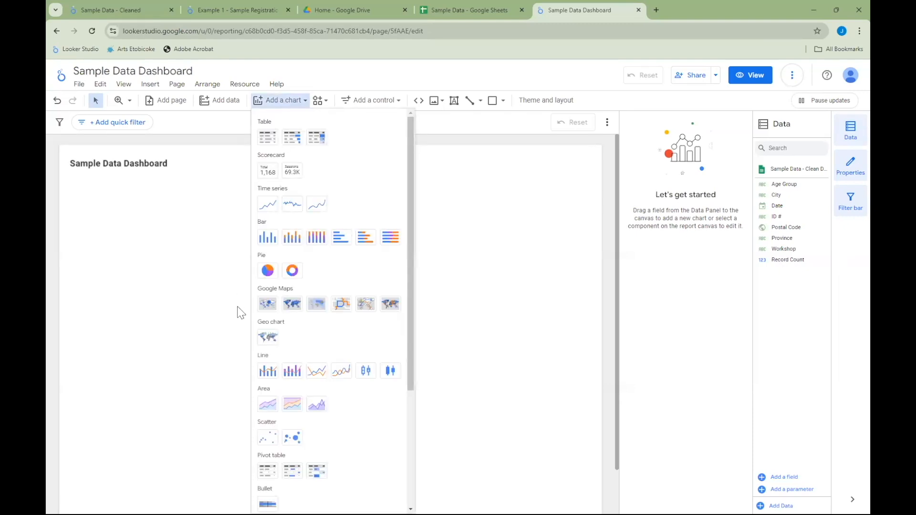
click(266, 306)
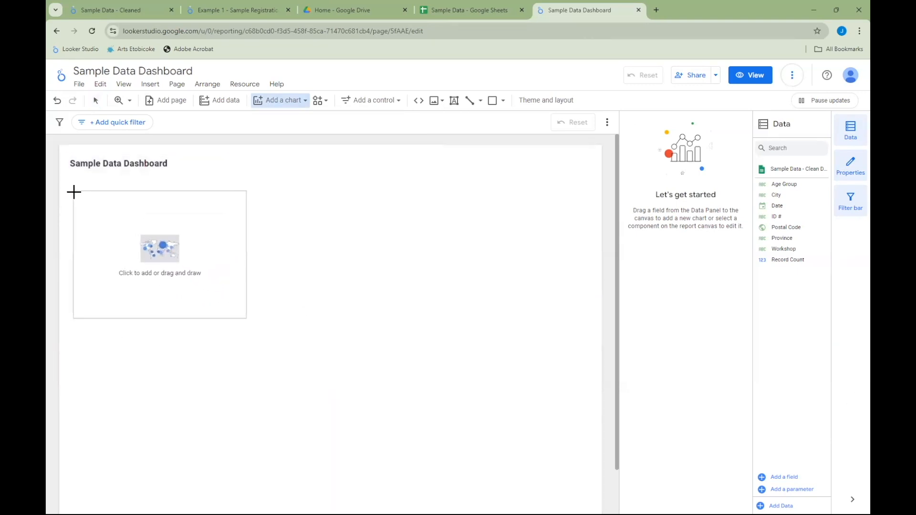
mouse_move(74, 189)
mouse_down()
mouse_move(219, 320)
mouse_move(287, 330)
mouse_up()
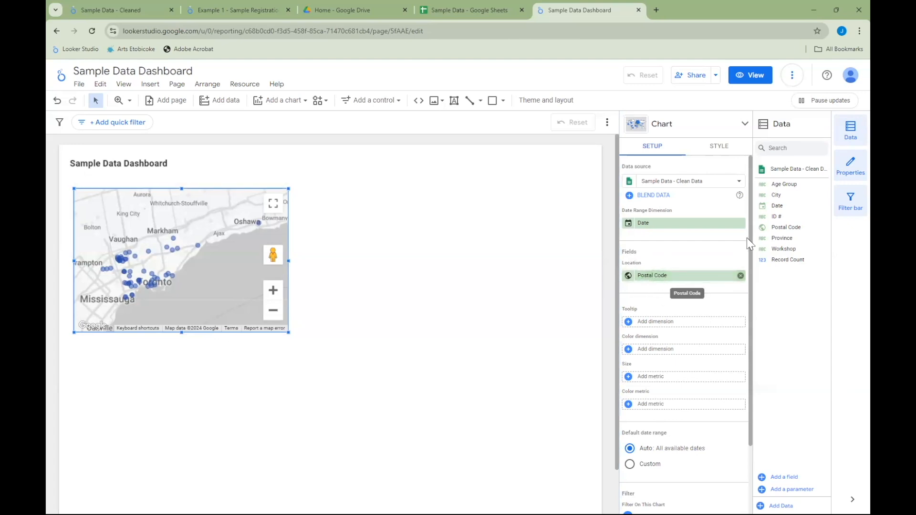
- Try Age Group as the map's location field and restore Postal Code
drag(801, 185, 675, 281)
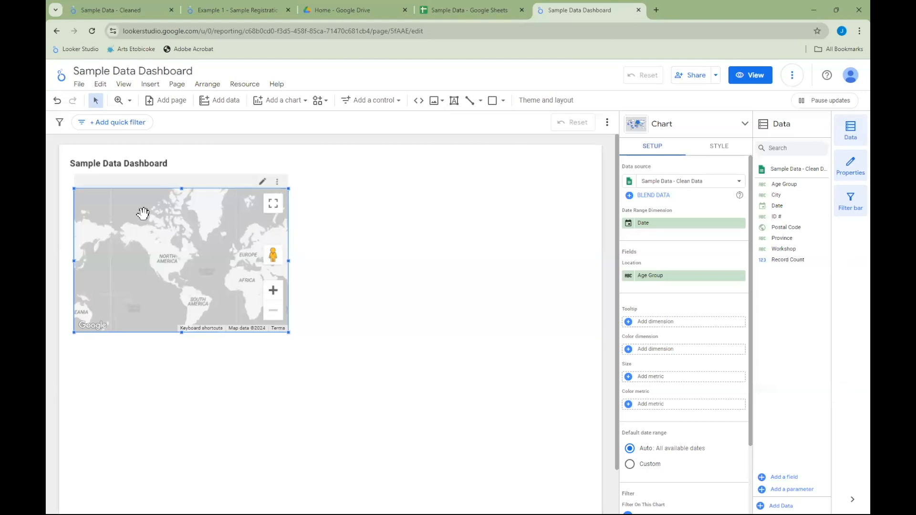
drag(796, 227, 673, 284)
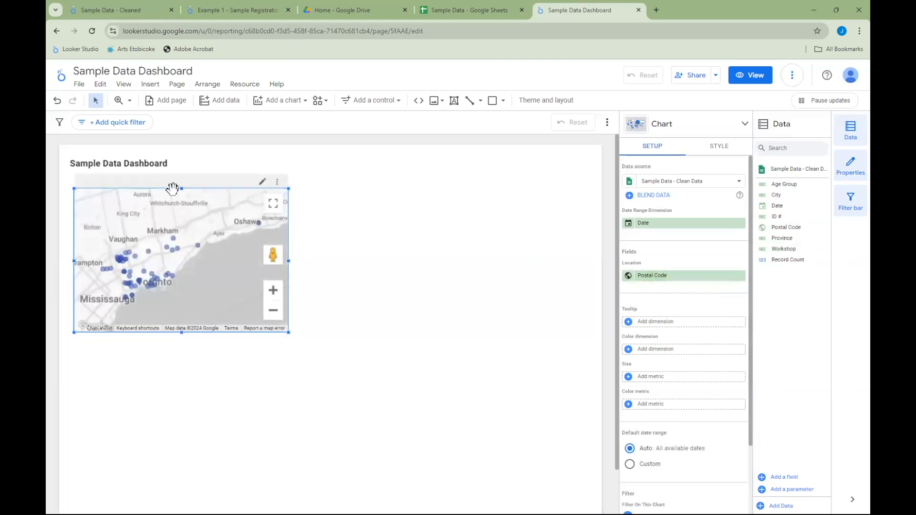
- Adjust the map's top and bottom edges and set Workshop as its color dimension
drag(181, 188, 181, 204)
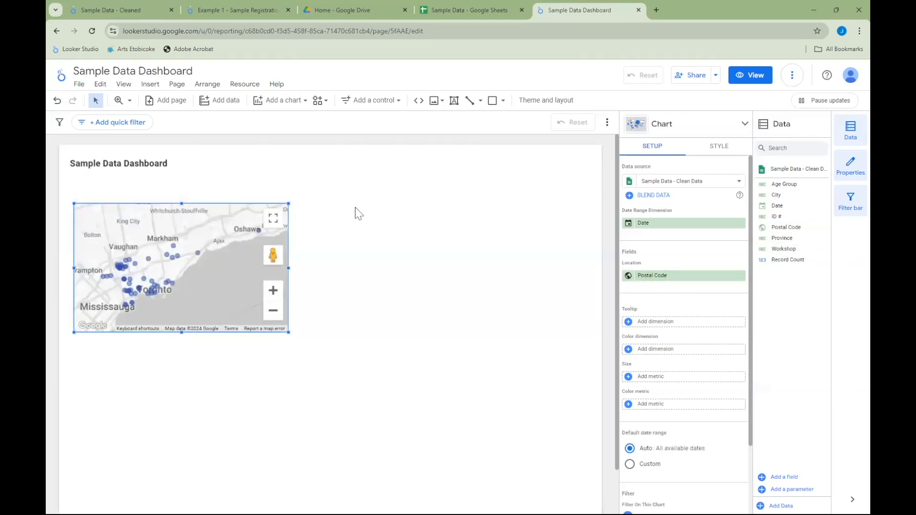
drag(181, 332, 183, 343)
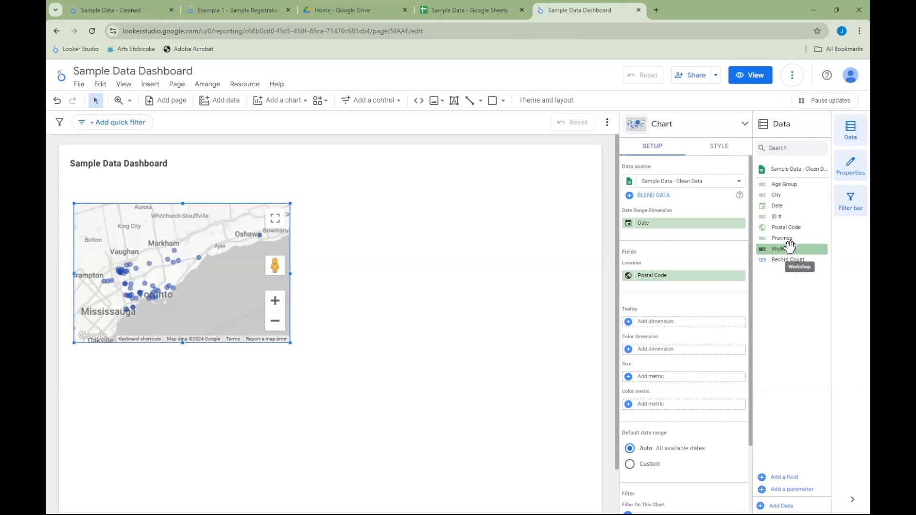
drag(789, 247, 665, 348)
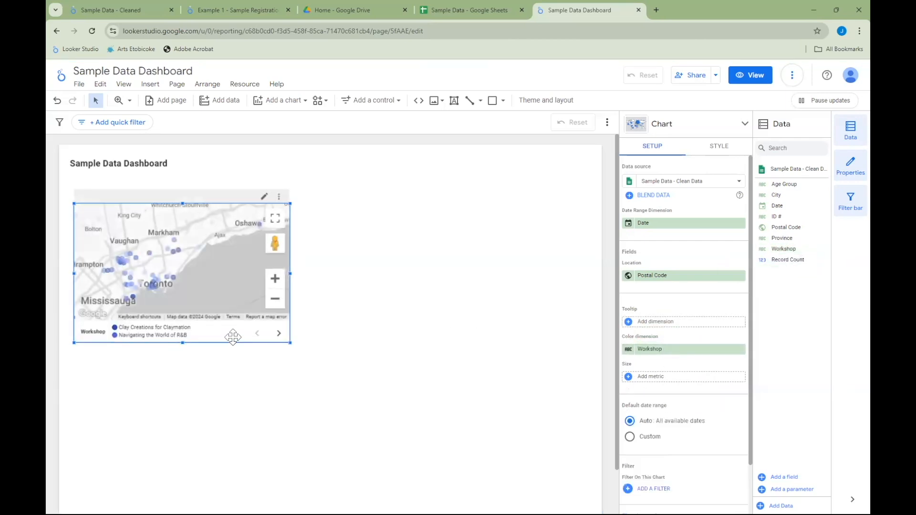
- Page forward through the workshop names in the map's legend and return to the first page
click(280, 334)
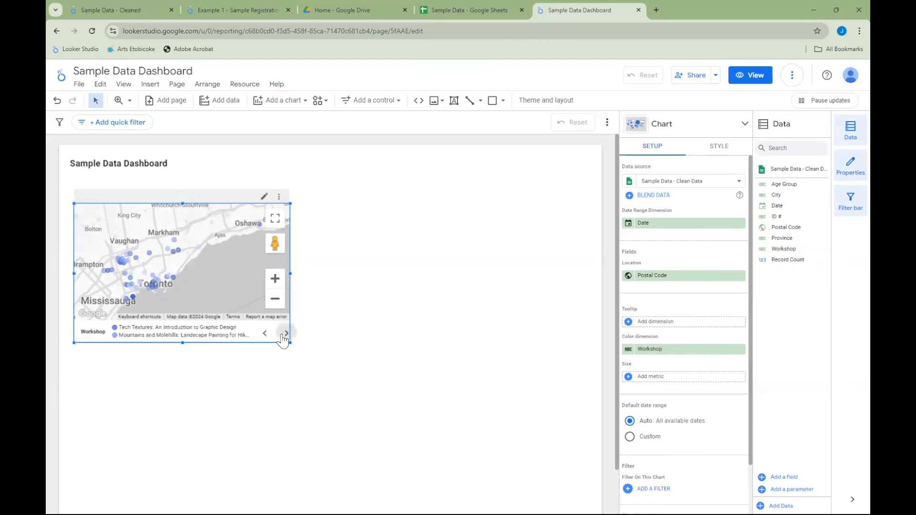
click(284, 334)
click(263, 337)
click(264, 336)
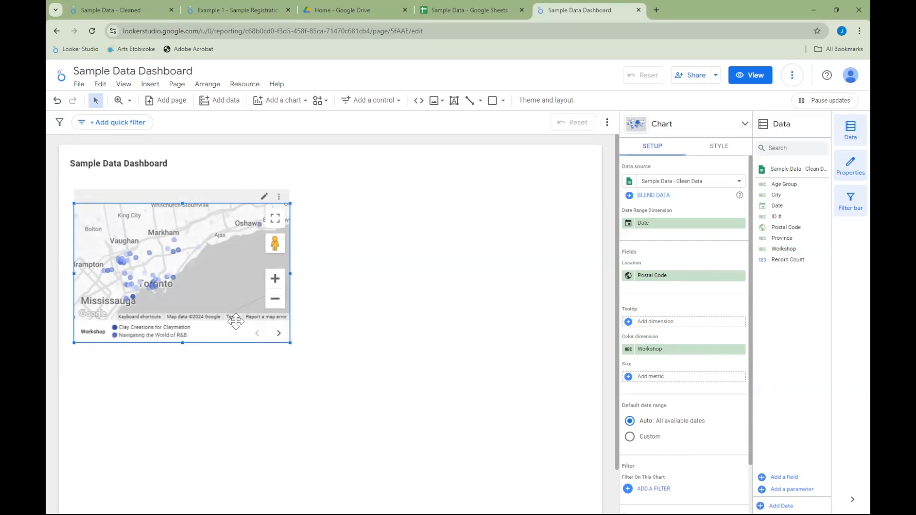
- Enlarge the map from its upper-right corner and adjust its view to cover Toronto and the surrounding cities
click(275, 279)
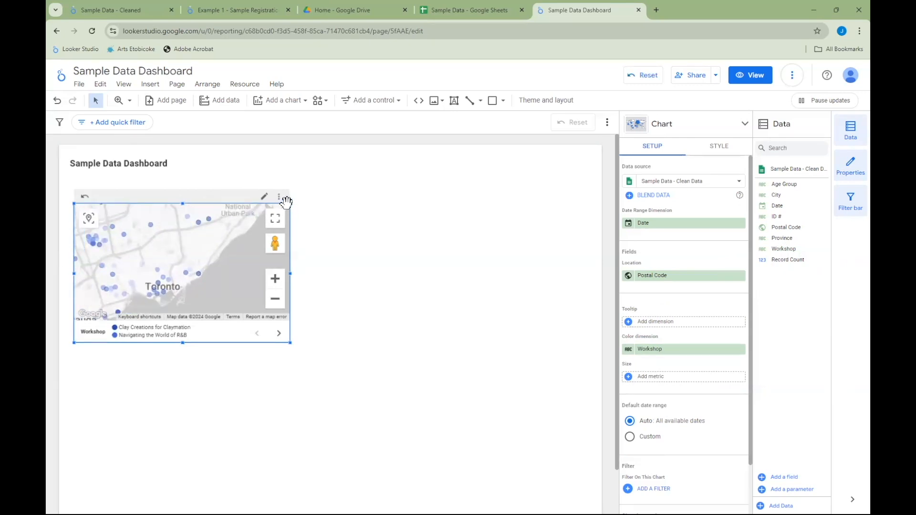
drag(291, 202, 297, 193)
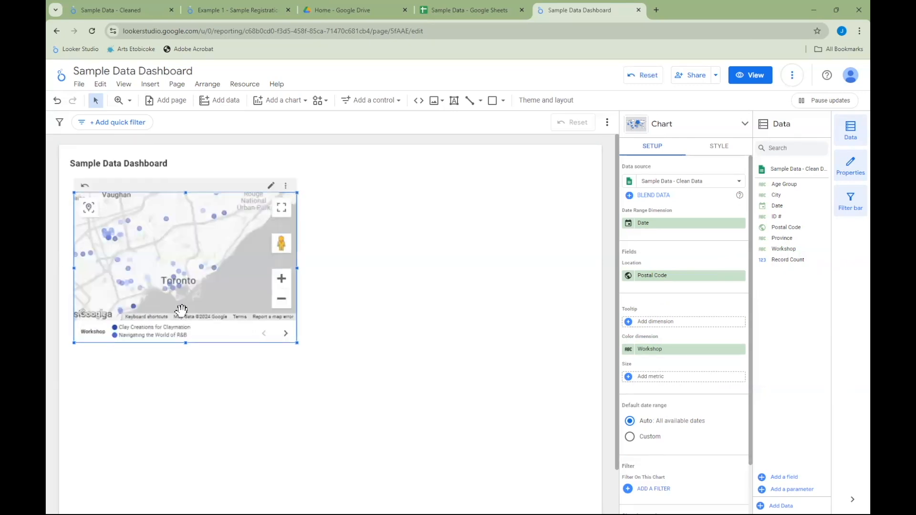
click(283, 281)
drag(214, 290, 237, 276)
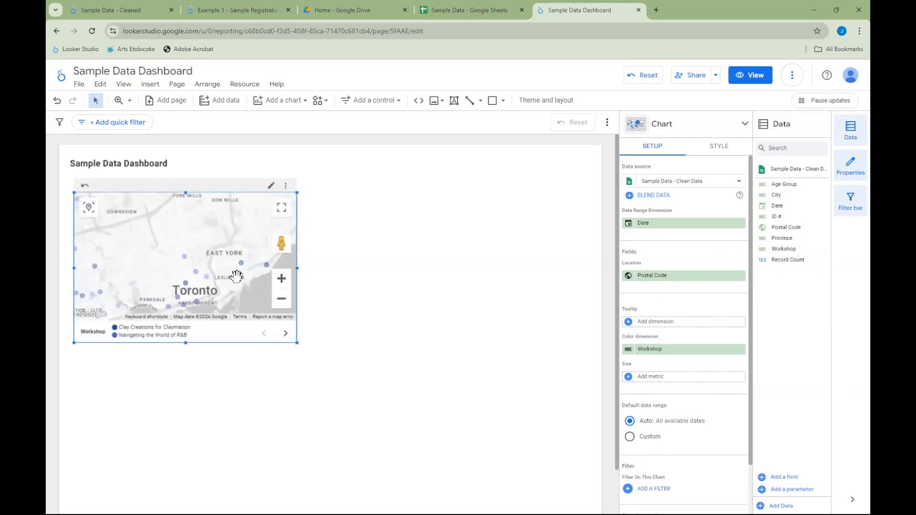
click(279, 301)
click(279, 300)
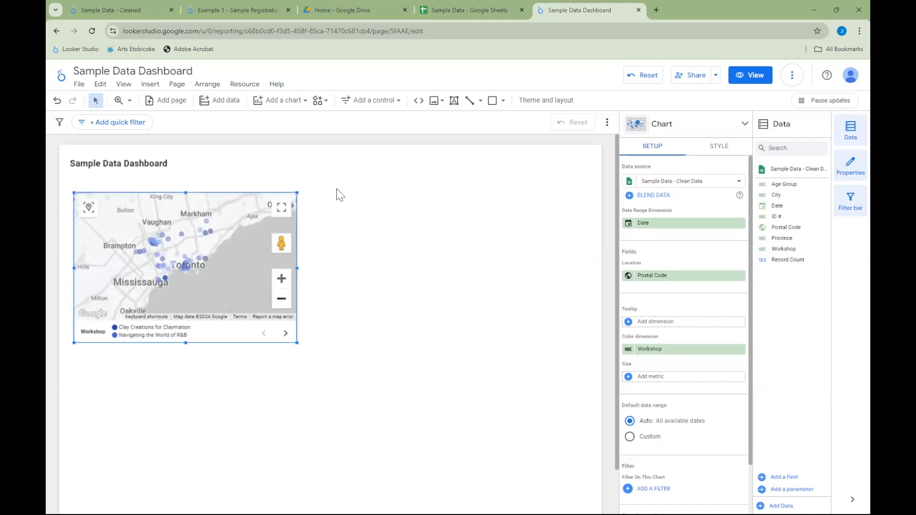
click(712, 153)
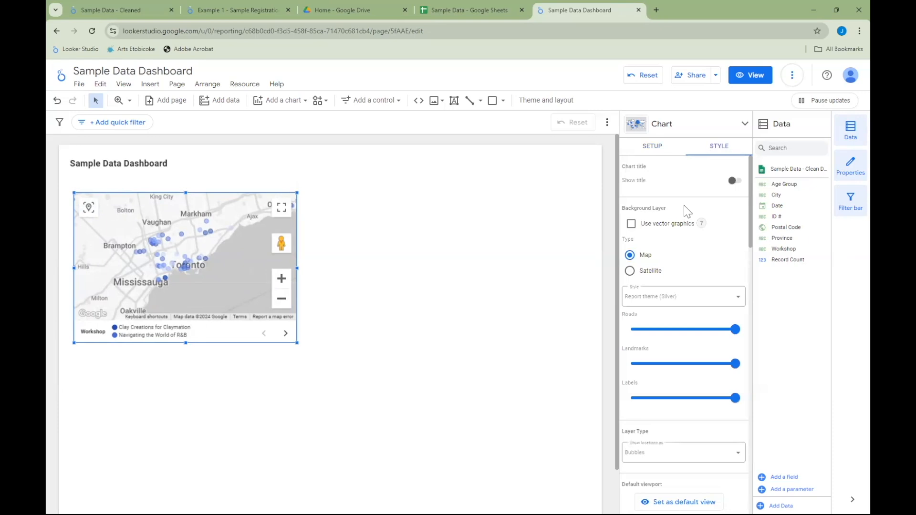
click(651, 151)
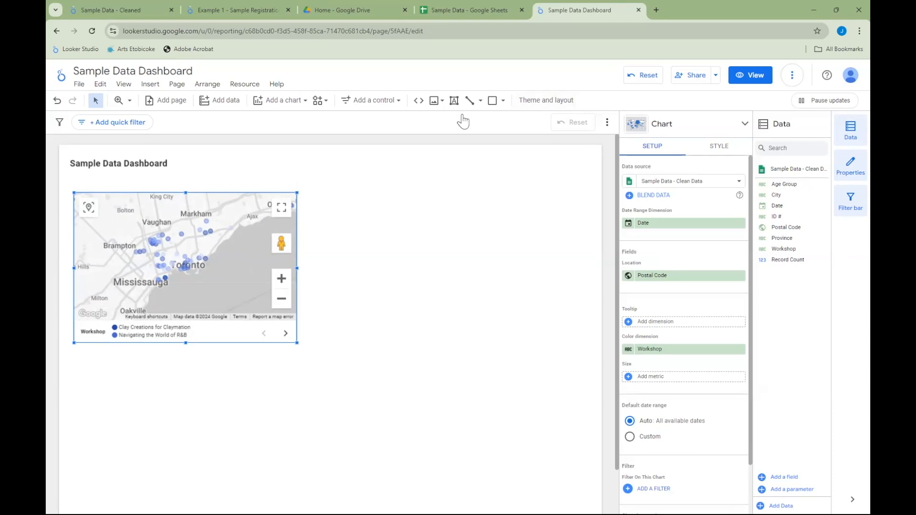
- Add a text box with the bold heading "Registrant Location" directly above the map
click(435, 193)
click(453, 102)
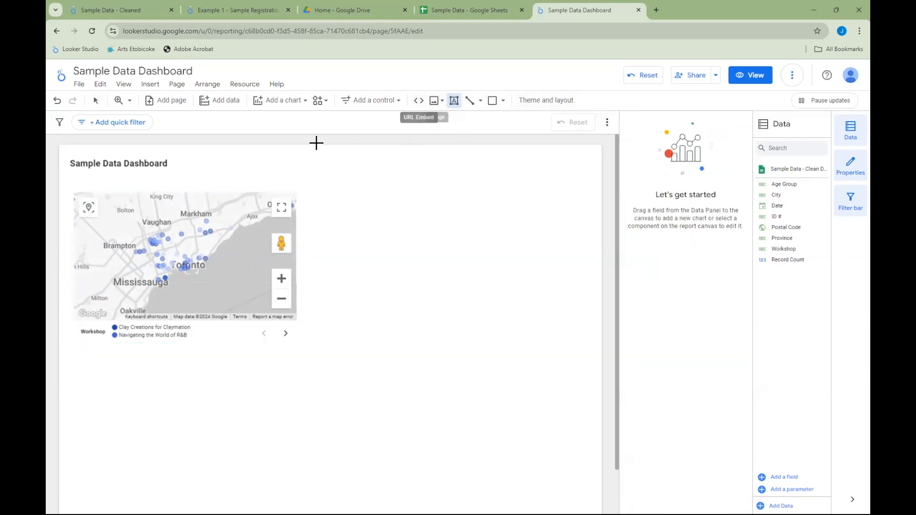
drag(218, 187, 236, 188)
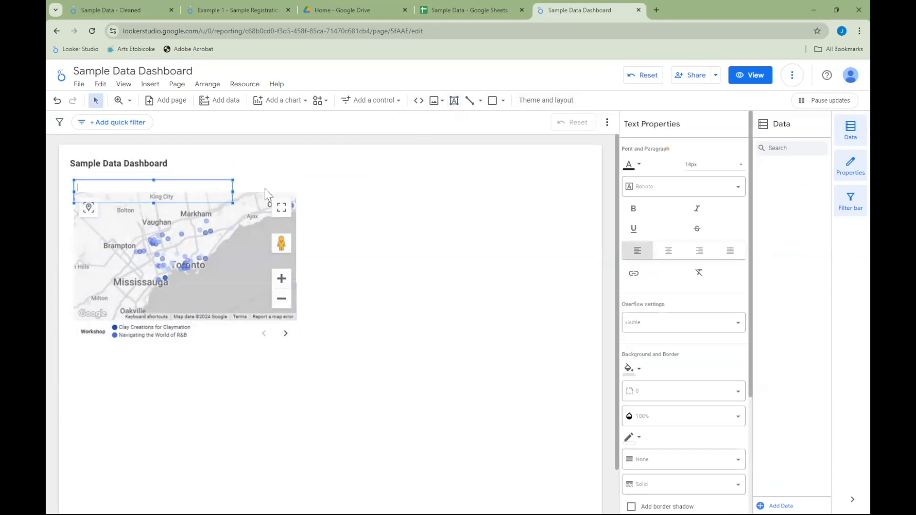
text(Registrant Location)
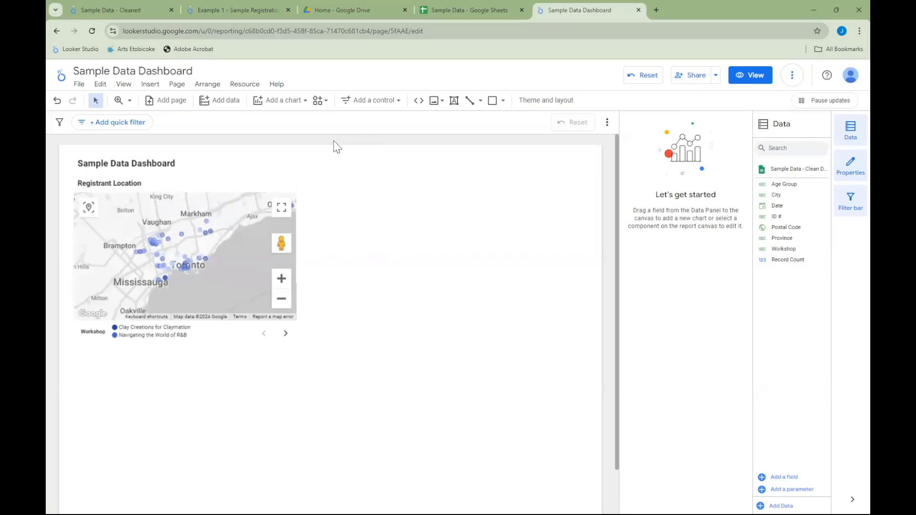
- Insert a horizontal bar chart to the right of the map, adjusting its left edge and widening its category label area
click(297, 104)
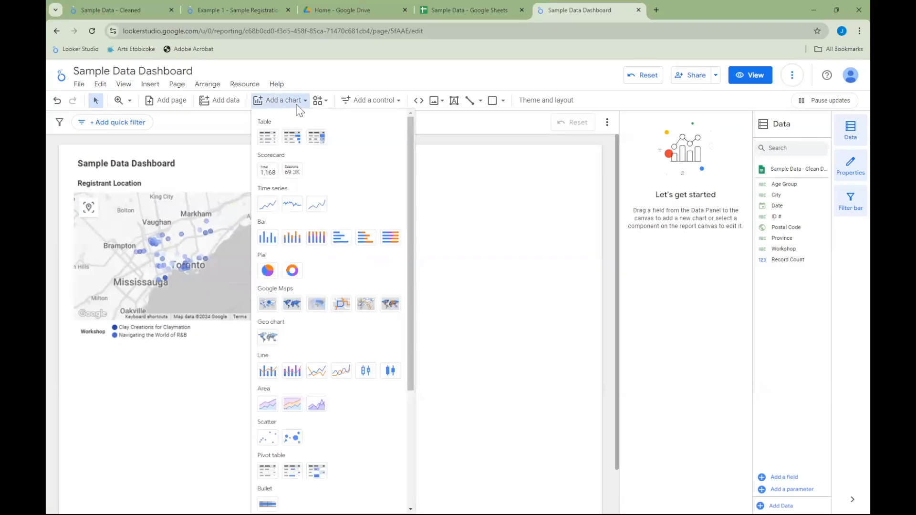
click(343, 239)
key(Escape)
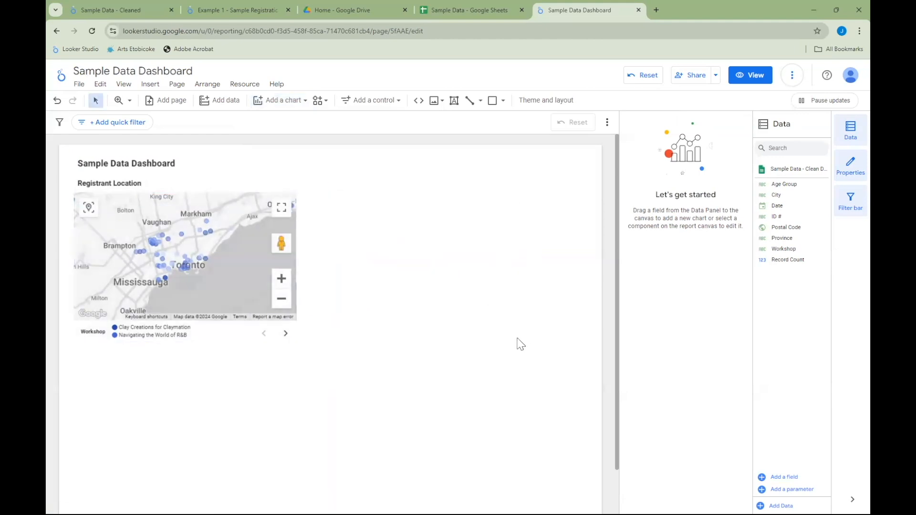
drag(507, 327, 546, 332)
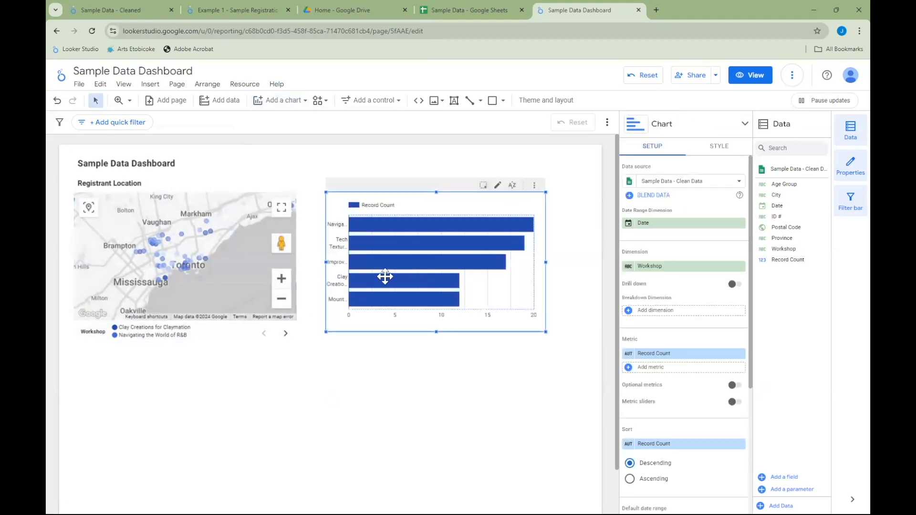
drag(327, 262, 346, 262)
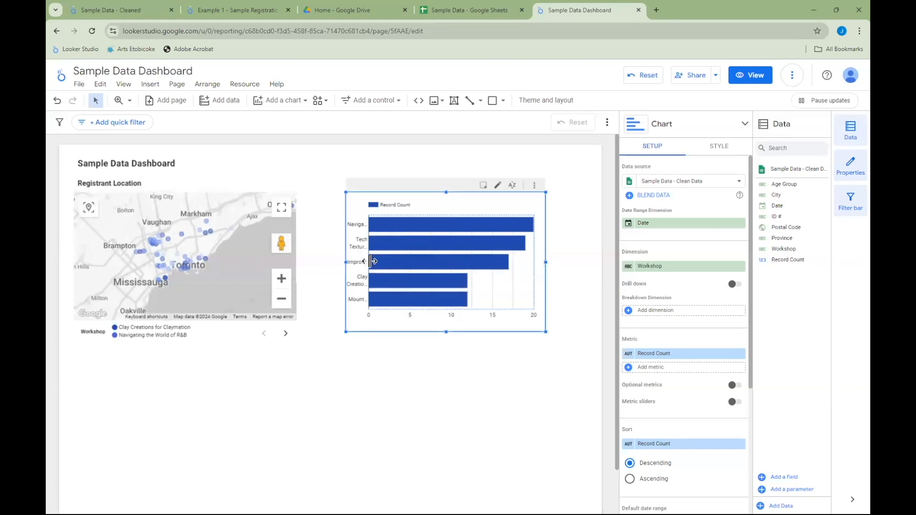
drag(389, 261, 408, 261)
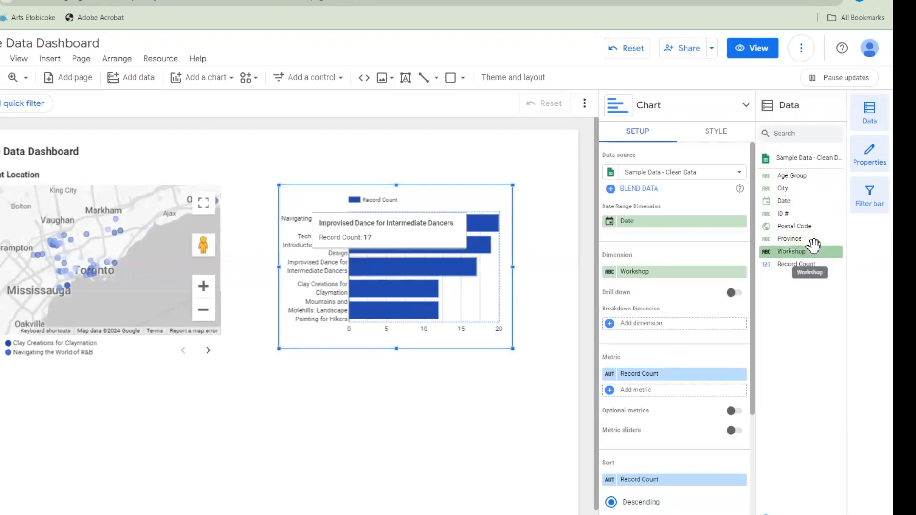
- Set City as the bar chart's dimension and widen the chart on both sides
drag(776, 176, 593, 303)
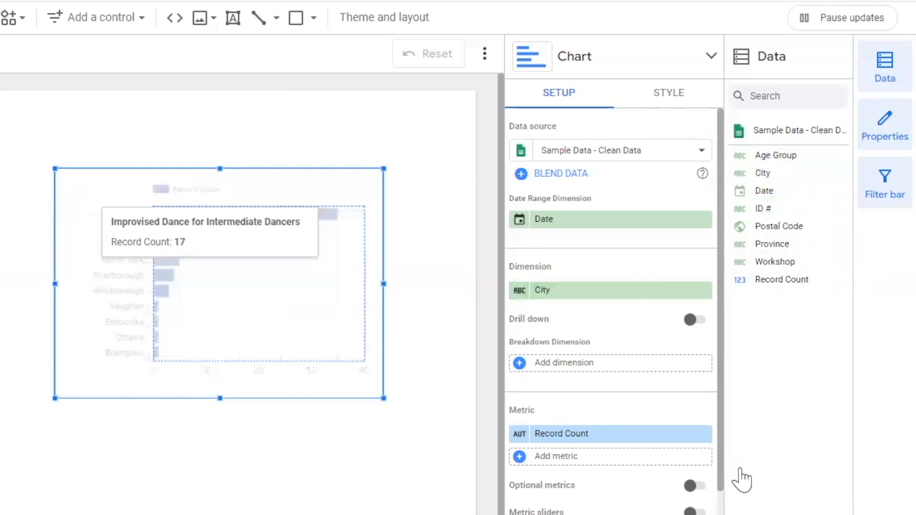
drag(385, 284, 433, 275)
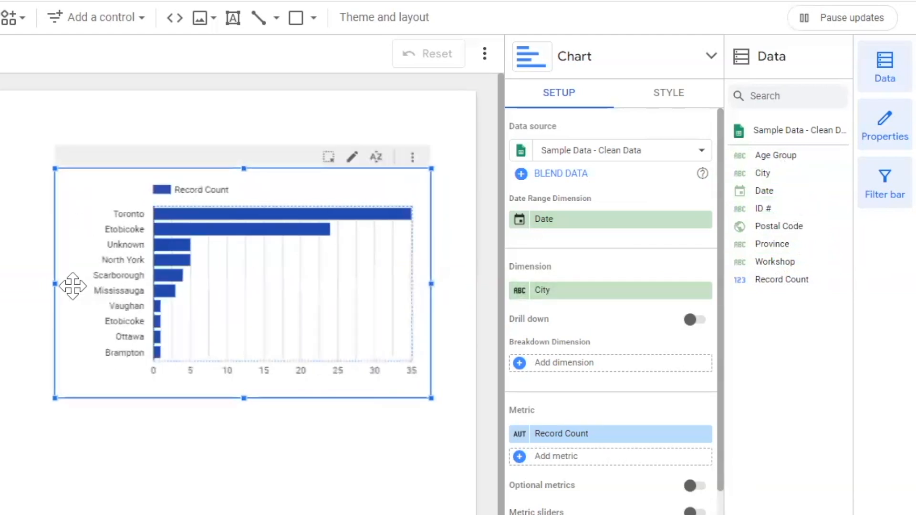
drag(54, 283, 34, 284)
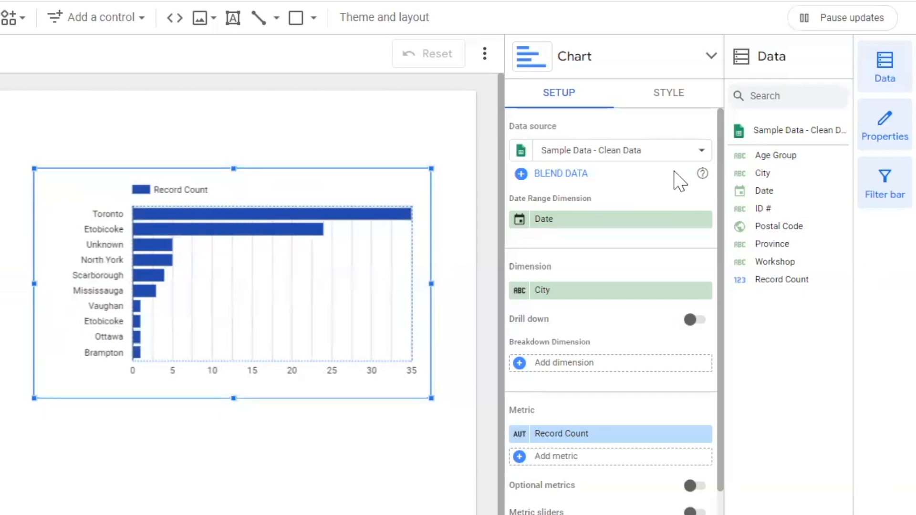
- Change the bar chart's bars to a medium indigo color
click(669, 93)
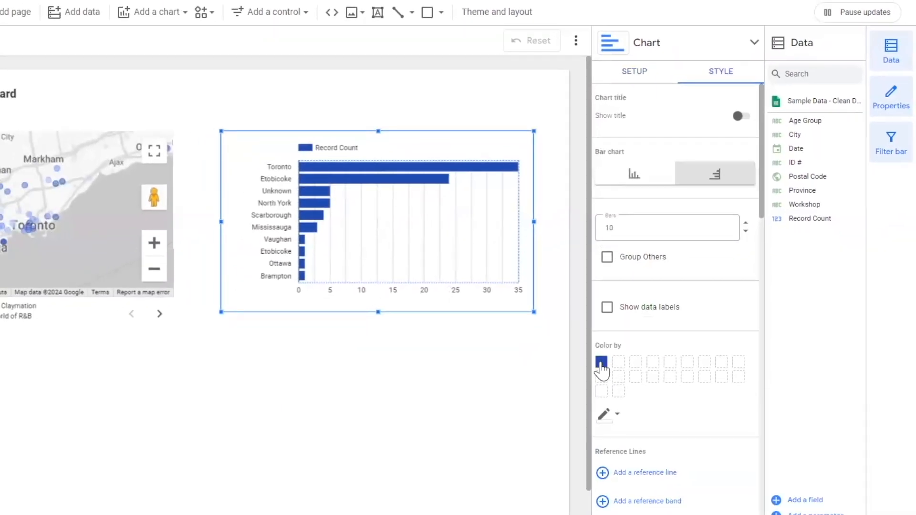
click(601, 364)
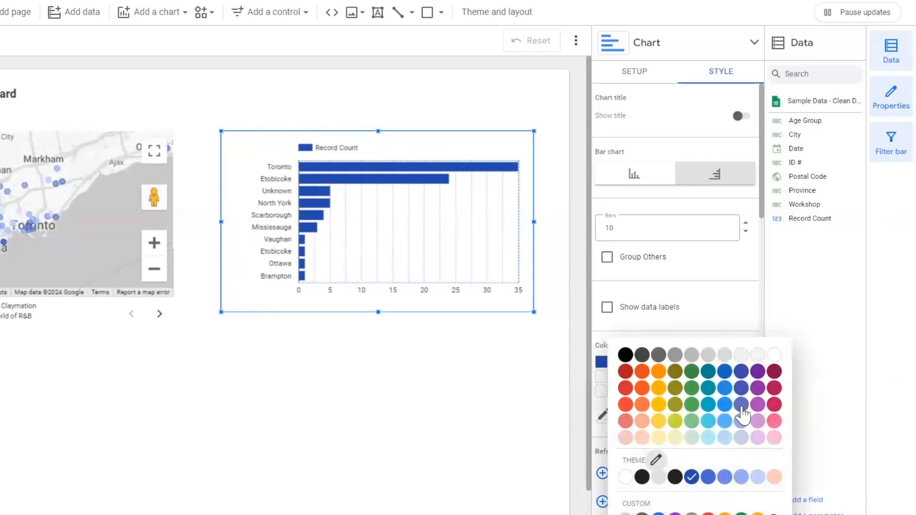
click(742, 406)
click(332, 365)
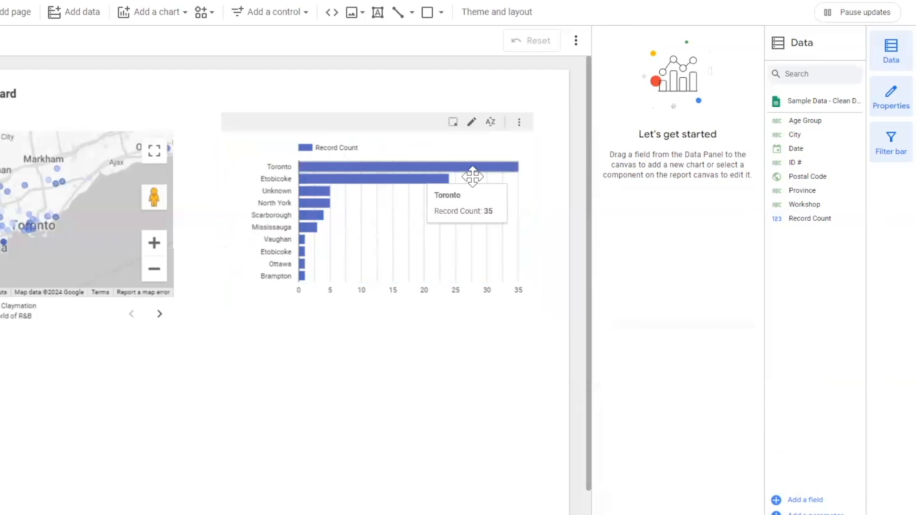
- Add a text box reading "Registrants by City" above the bar chart and make its text bold and larger
click(378, 13)
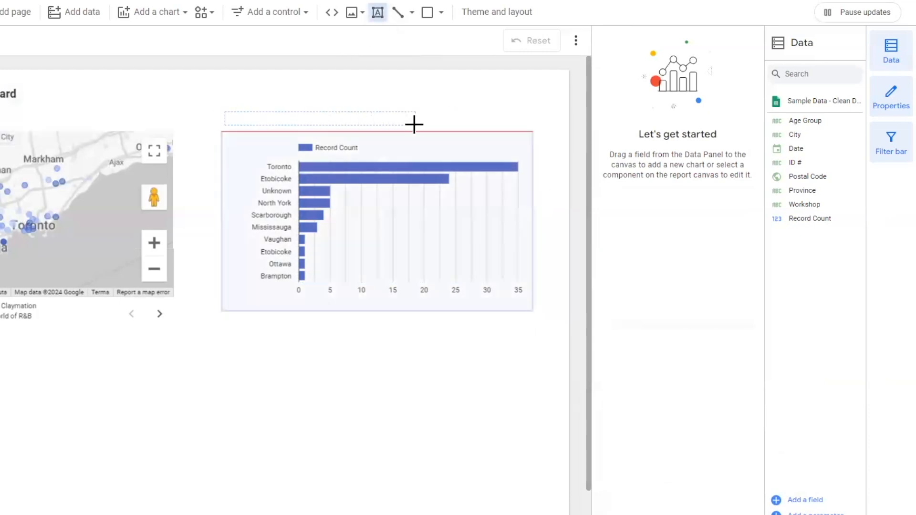
drag(376, 129, 403, 140)
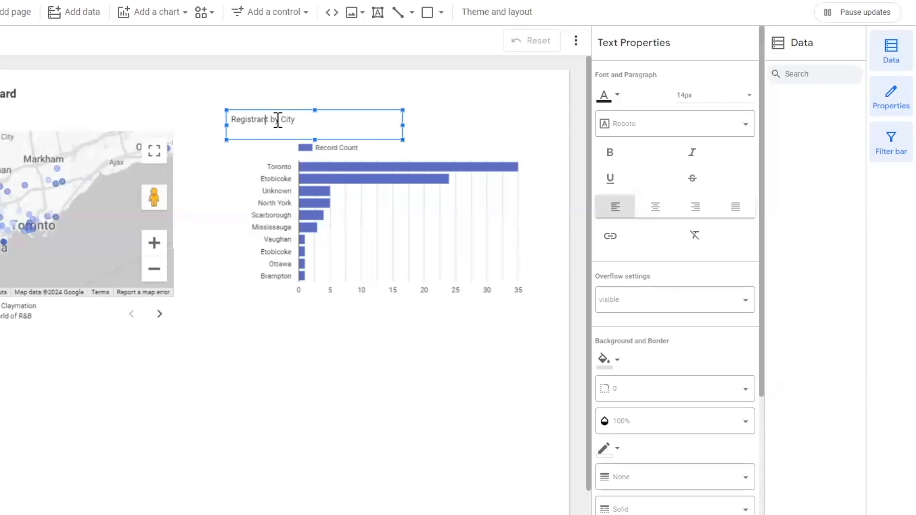
drag(304, 121, 229, 122)
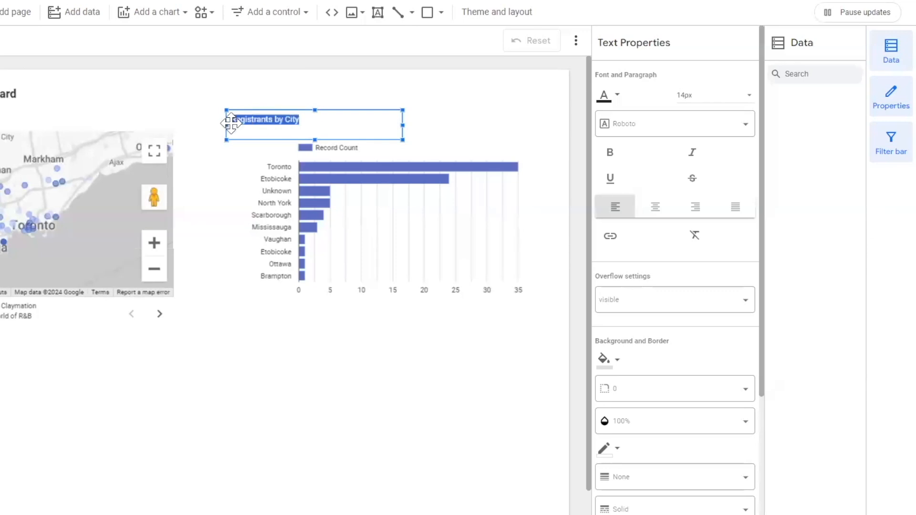
click(610, 152)
click(723, 98)
scroll(711, 187, down, 1)
click(706, 65)
click(421, 308)
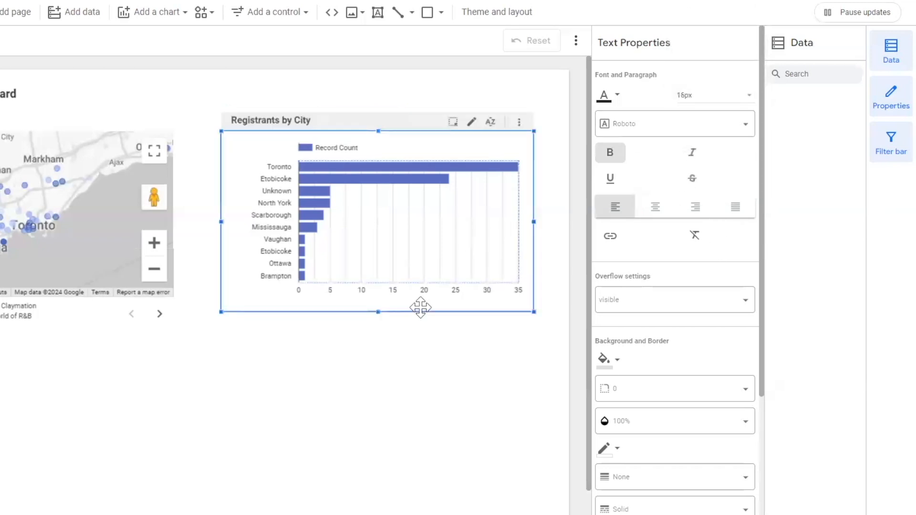
- Reposition the city bar chart slightly so it sits closer beneath its heading
click(321, 362)
mouse_move(389, 213)
mouse_down()
mouse_move(401, 212)
mouse_move(389, 210)
mouse_move(399, 228)
mouse_up()
click(371, 385)
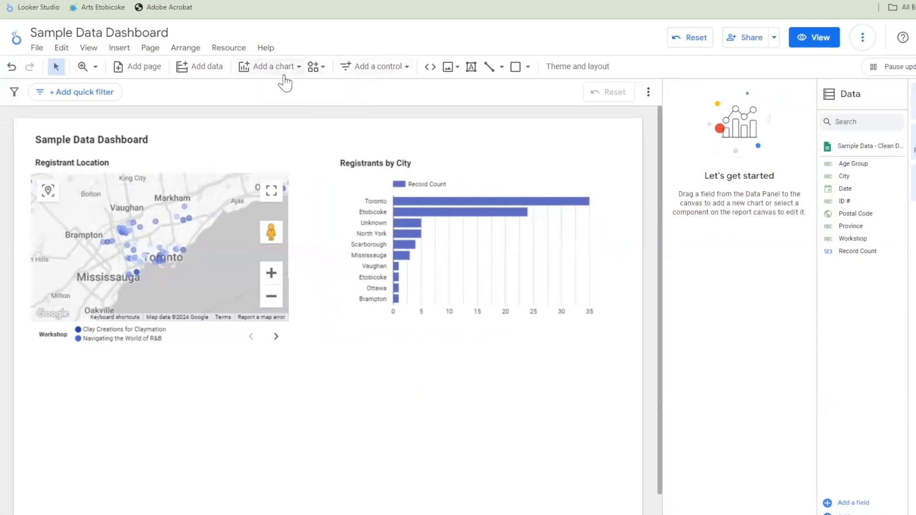
- Insert a donut chart beneath the registrant map, widen it to the right and shift it down slightly
click(281, 70)
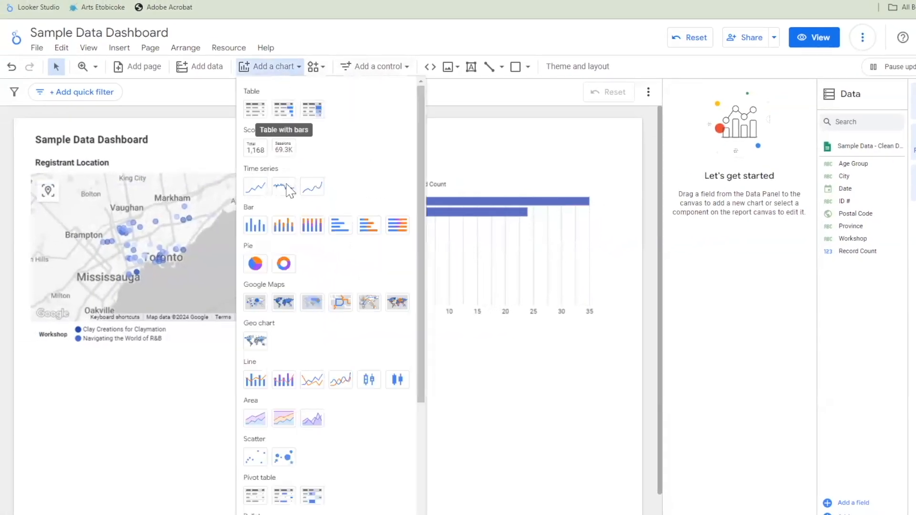
click(282, 262)
drag(30, 379, 229, 390)
scroll(228, 390, down, 1)
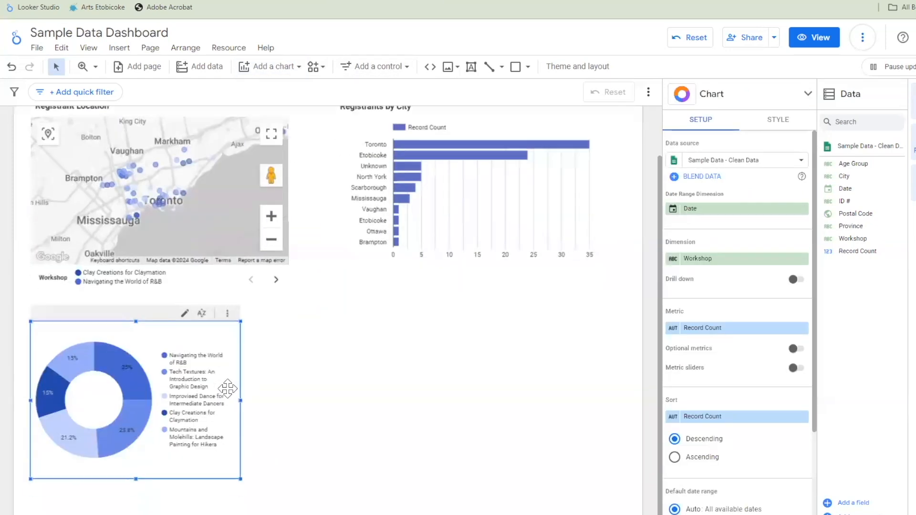
drag(238, 400, 270, 401)
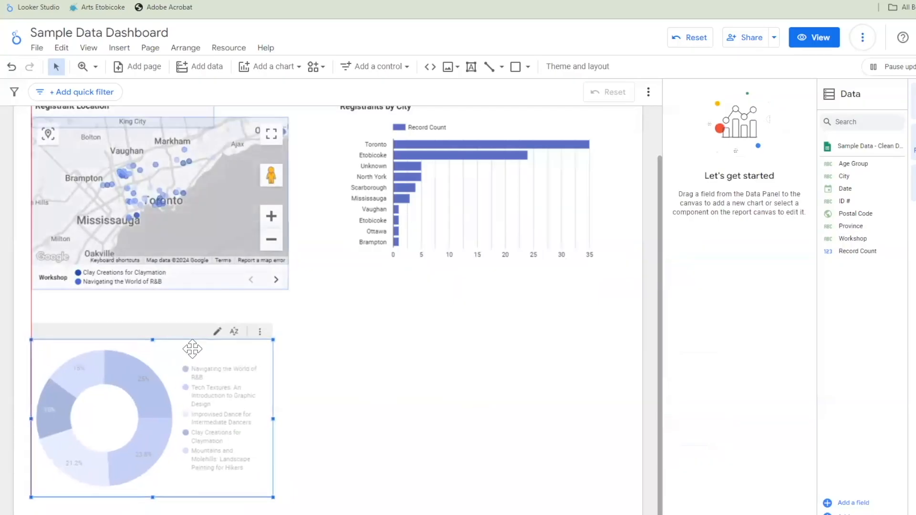
drag(192, 349, 192, 344)
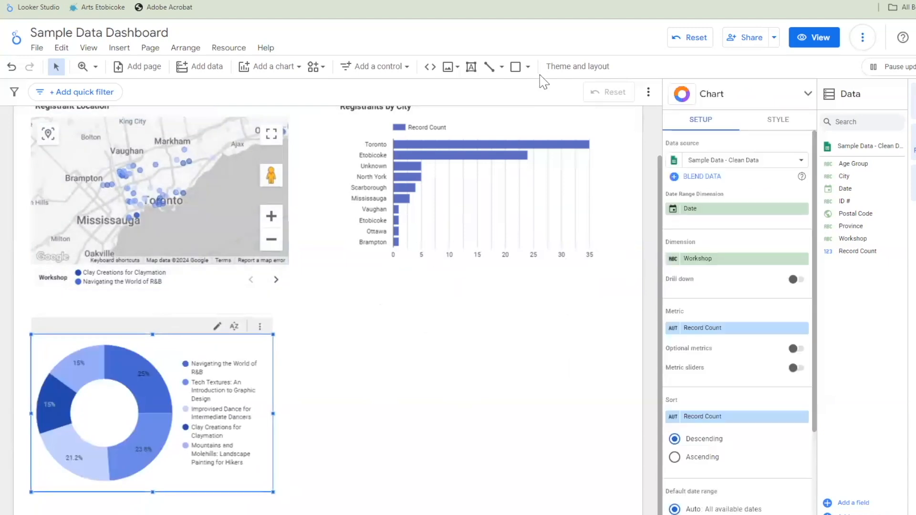
- Add a bold heading text box reading "Registrants by Workshop" above the donut chart
click(467, 70)
drag(34, 311, 188, 337)
text(Registrants by Workshop)
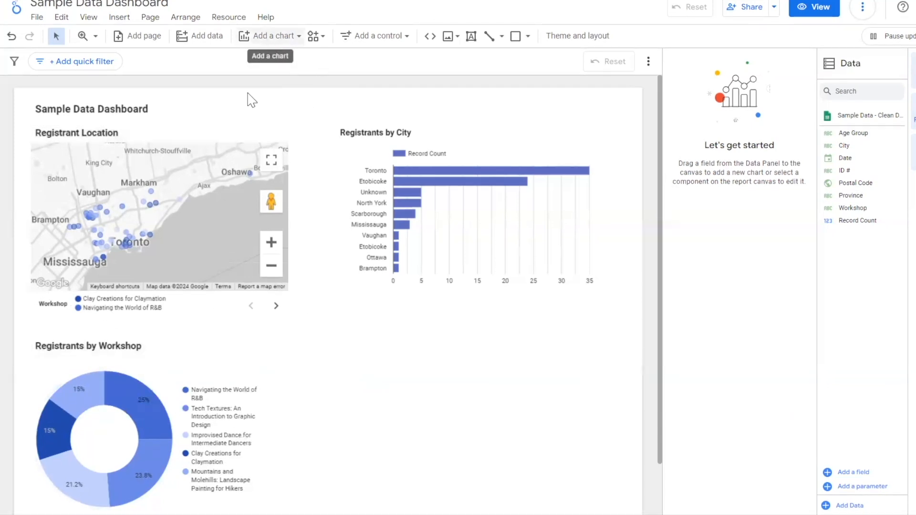
- Color the workshop donut chart by a single color, using shades of indigo
click(169, 383)
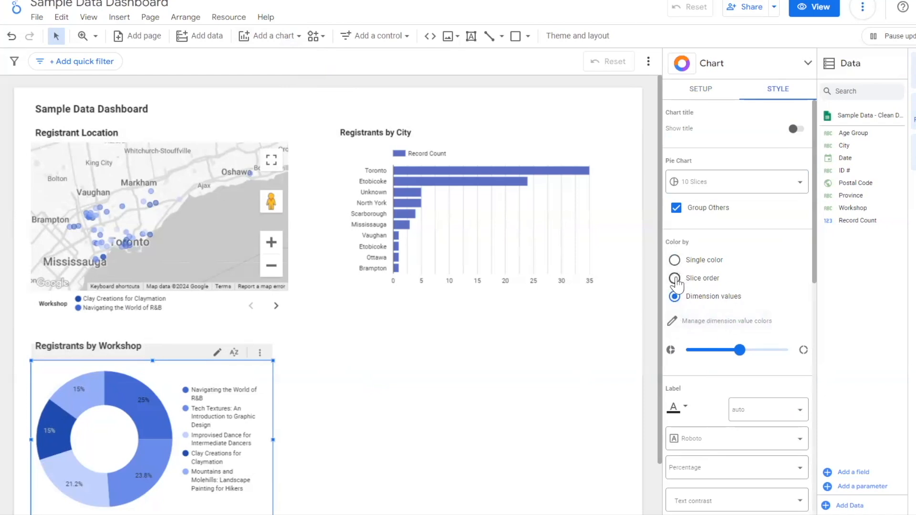
click(675, 279)
click(676, 261)
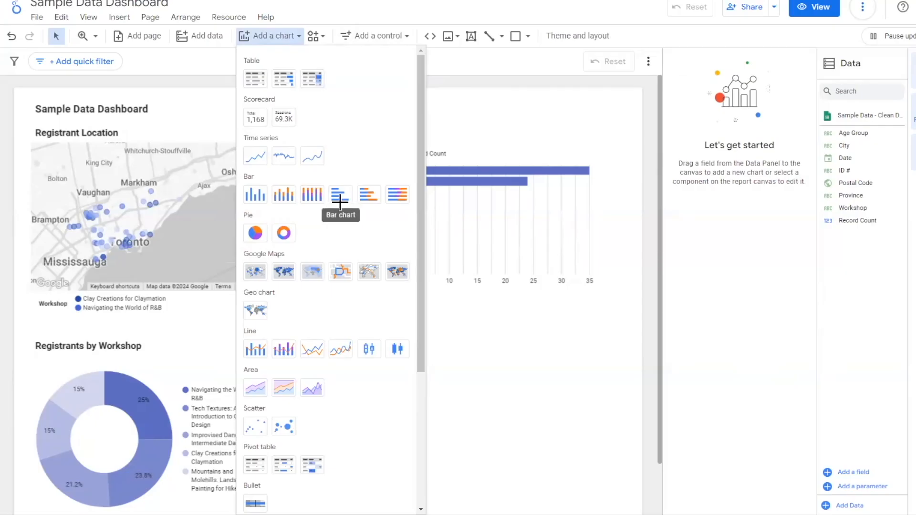
- Insert a horizontal bar chart beneath the city chart with wider bounds and label area, and set Age Group as its dimension
click(340, 201)
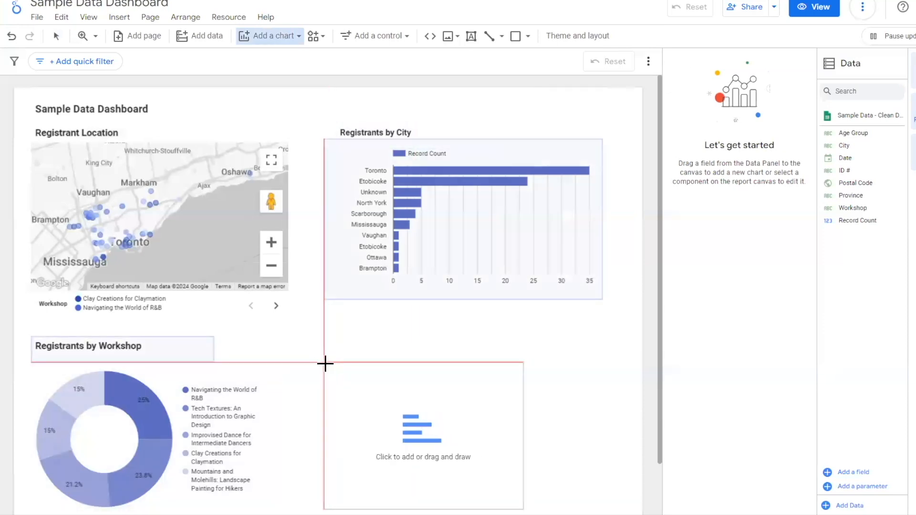
click(472, 339)
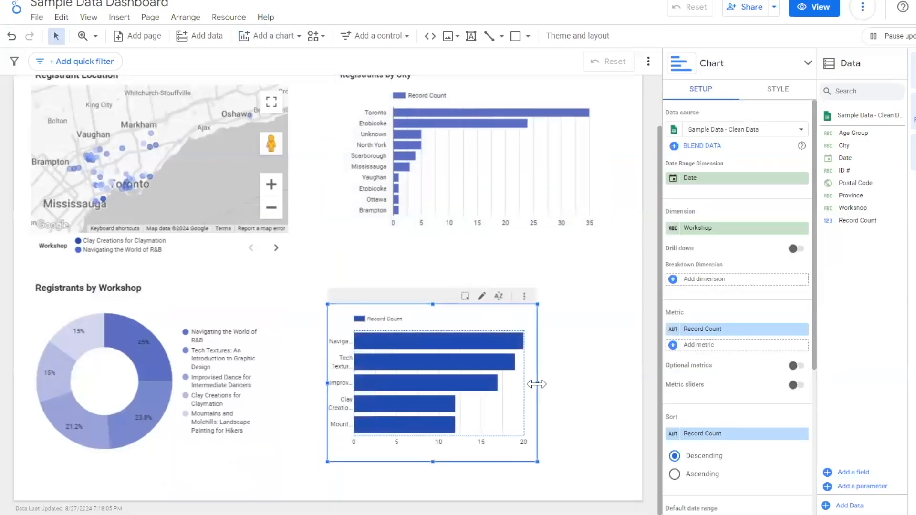
drag(578, 383, 590, 383)
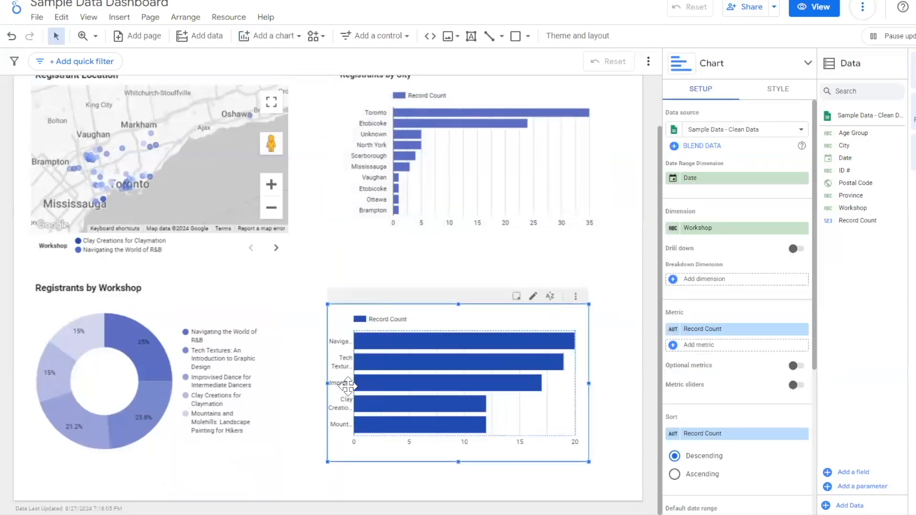
drag(356, 386, 417, 382)
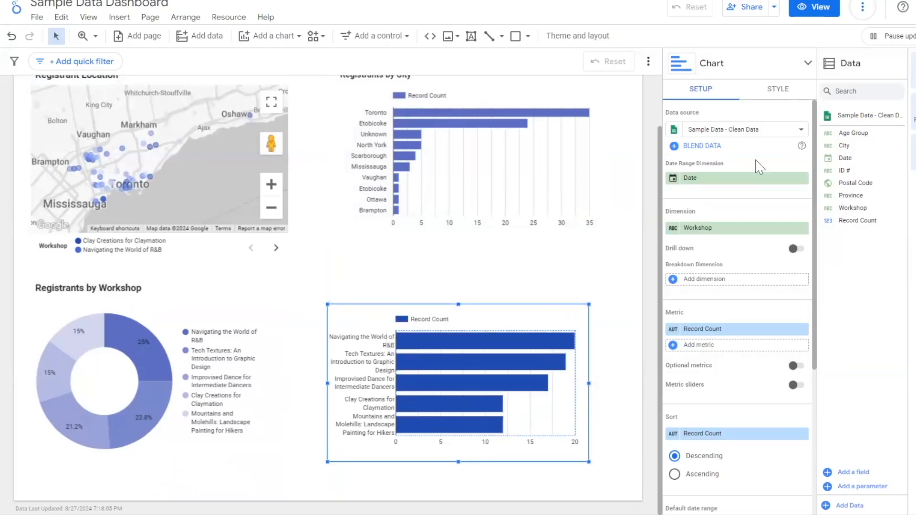
drag(733, 197, 718, 235)
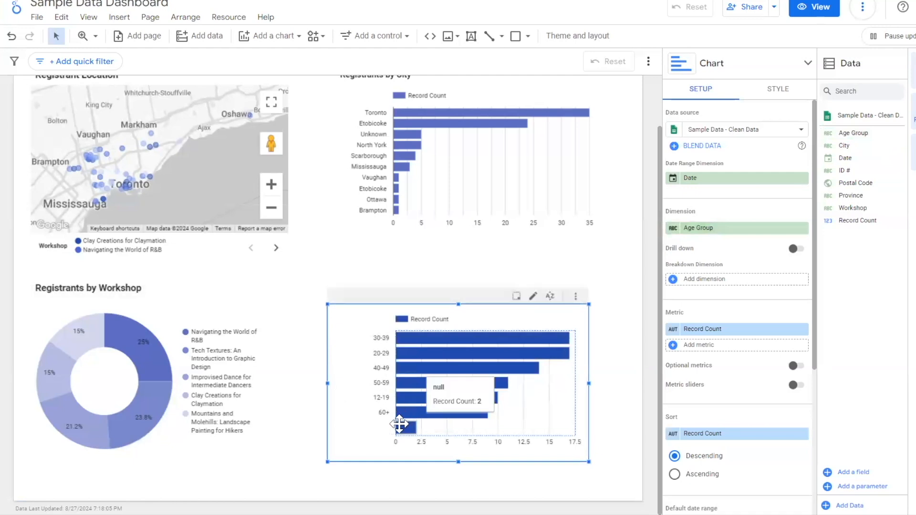
- Cross-filter the report by the 20-29 bar of the age group chart, and reset the filter
click(478, 353)
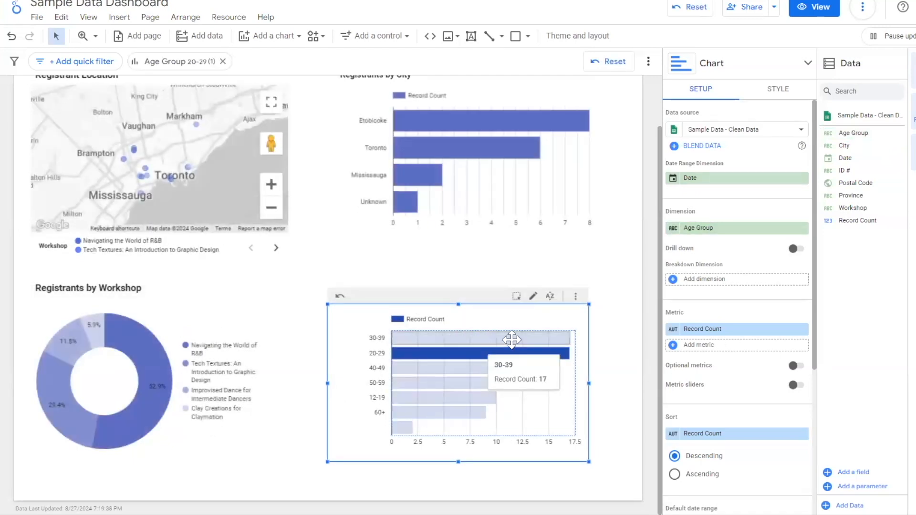
scroll(472, 174, up, 2)
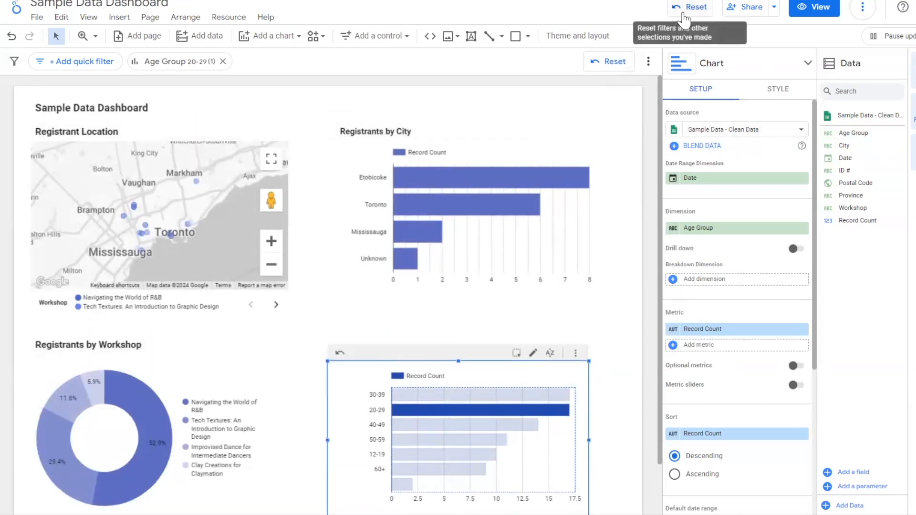
click(687, 7)
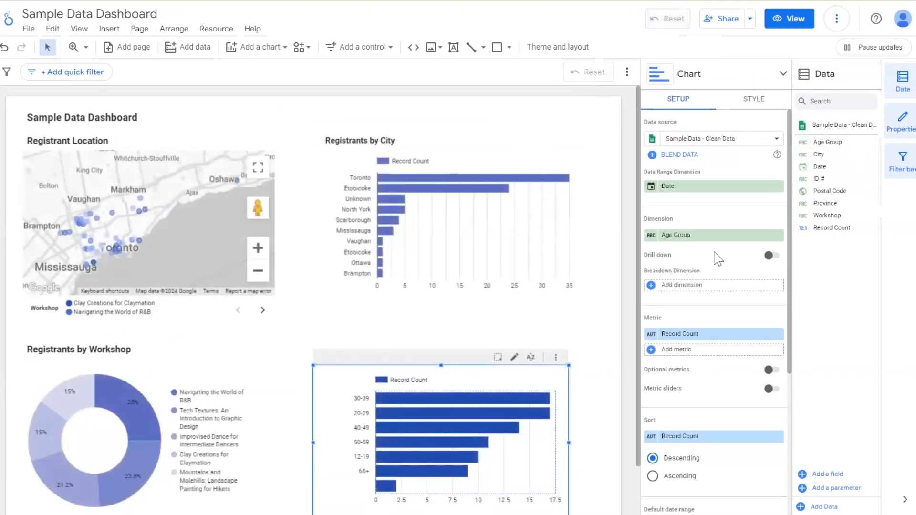
- Duplicate the "Registrants by City" heading, place the copy above the age group chart and change its text to "Registrants by Age Group"
click(379, 139)
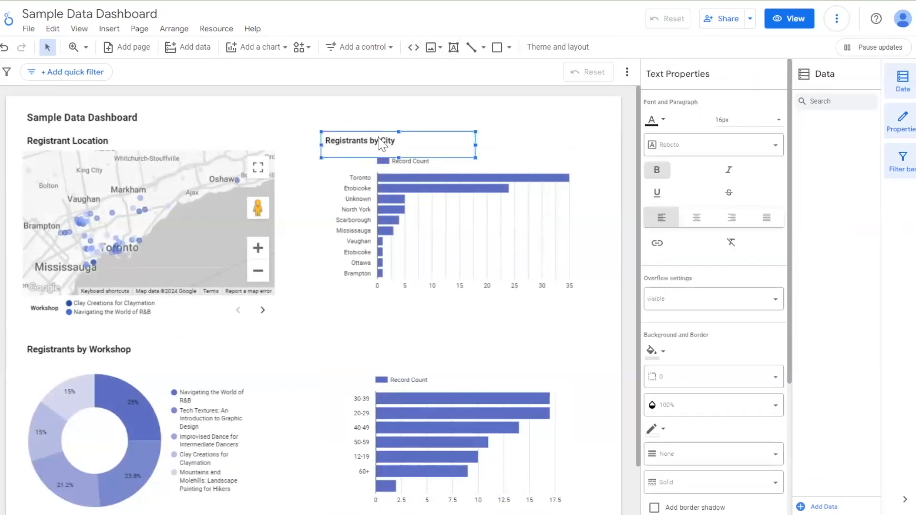
right_click(380, 141)
click(403, 264)
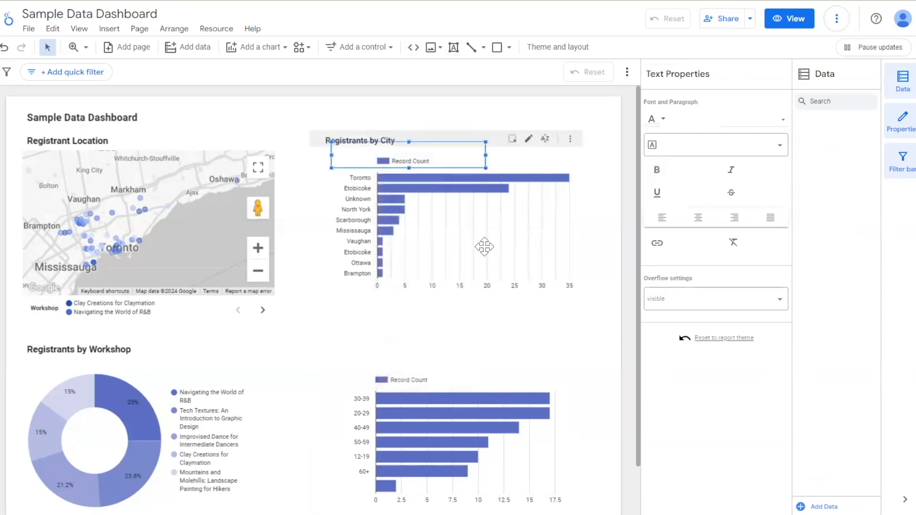
drag(397, 143, 394, 339)
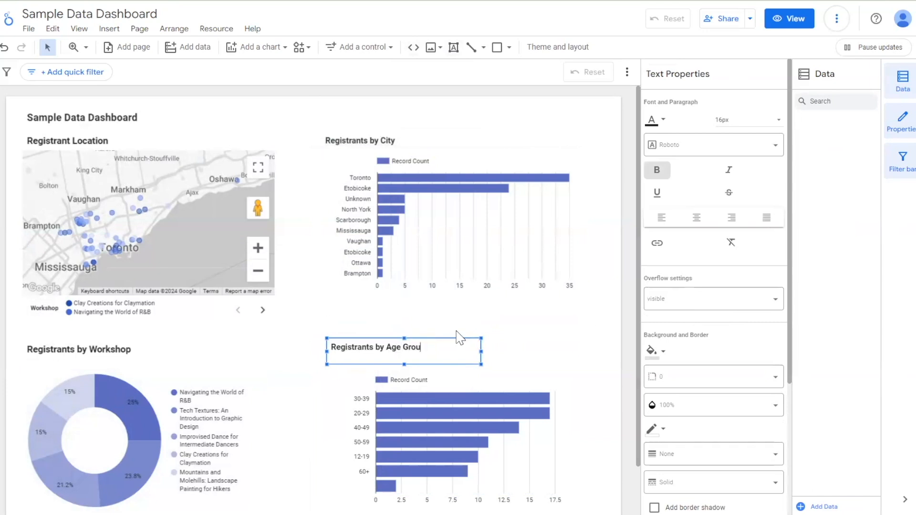
text(p)
key(Escape)
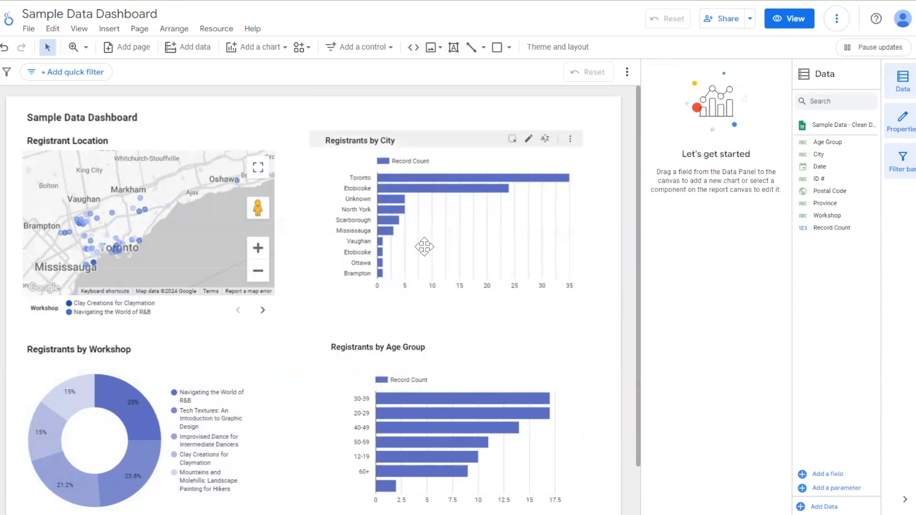
scroll(399, 287, down, 1)
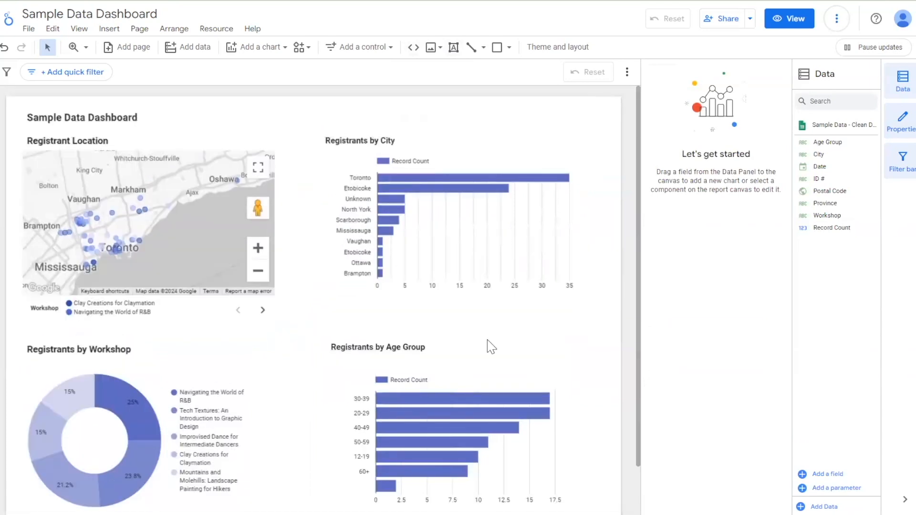
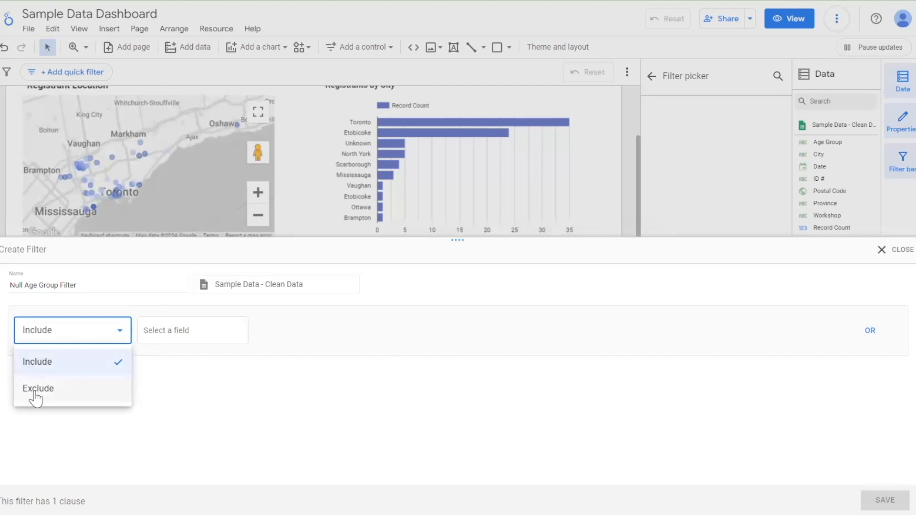
- Set the Null Age Group Filter to exclude records where Age Group Is Null, and save it on the age group chart
click(36, 391)
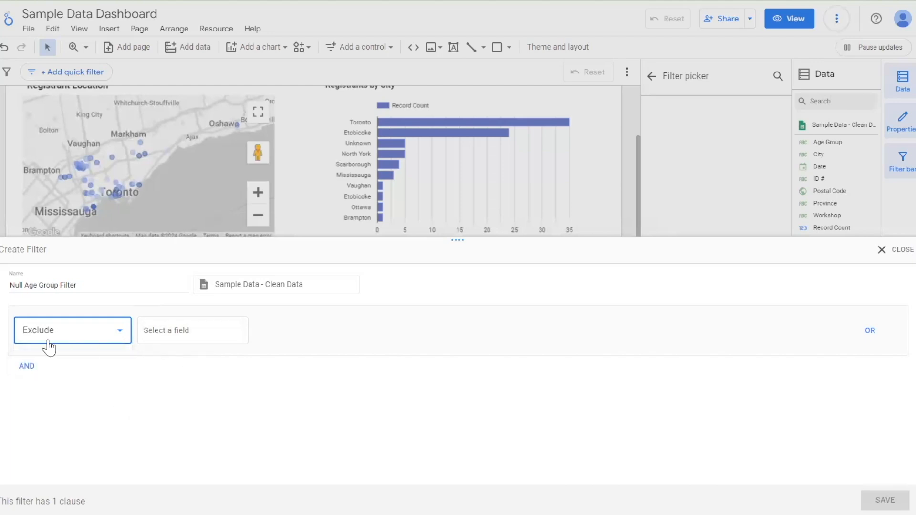
click(154, 340)
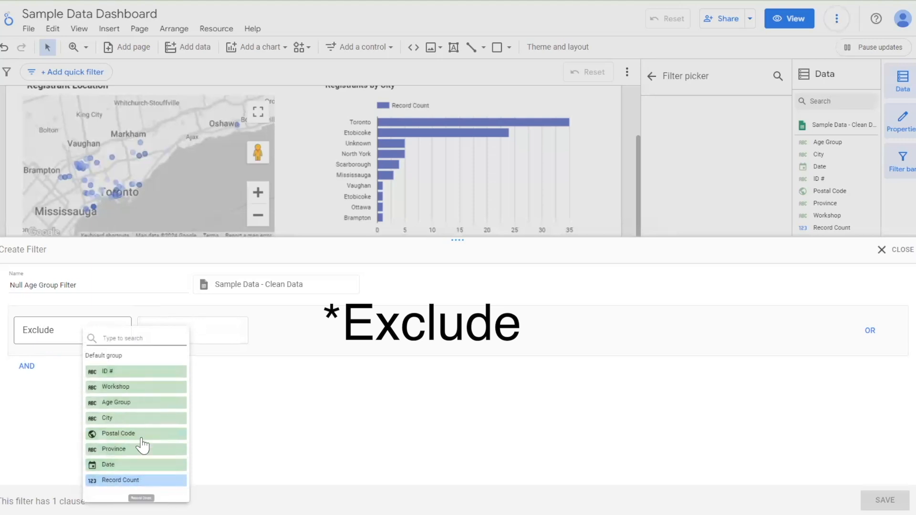
click(144, 410)
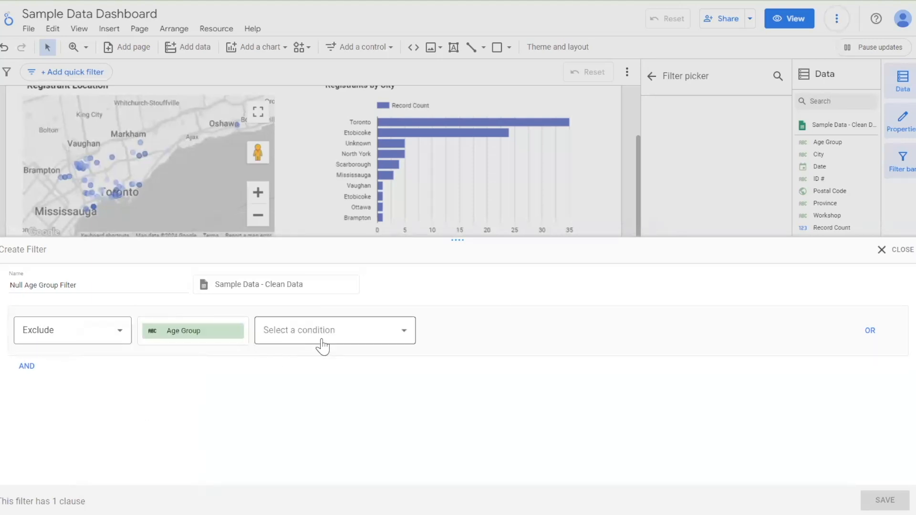
click(343, 337)
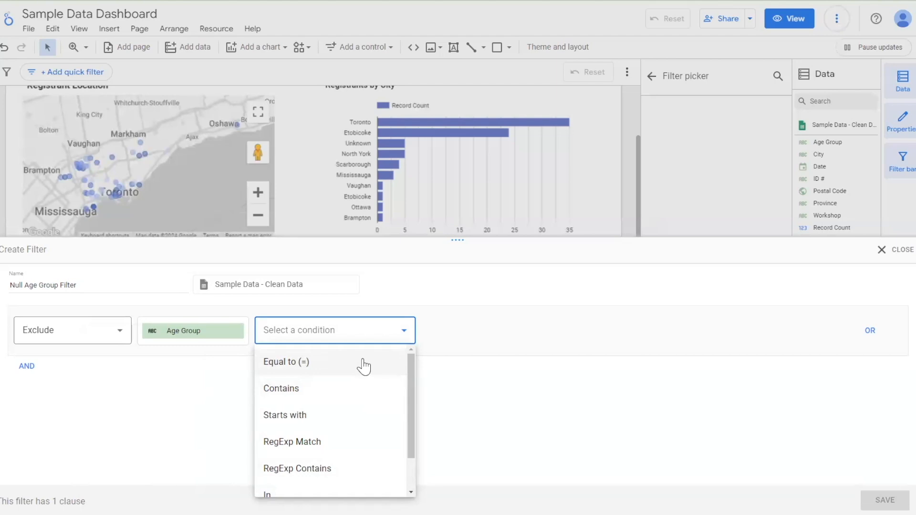
scroll(306, 411, down, 2)
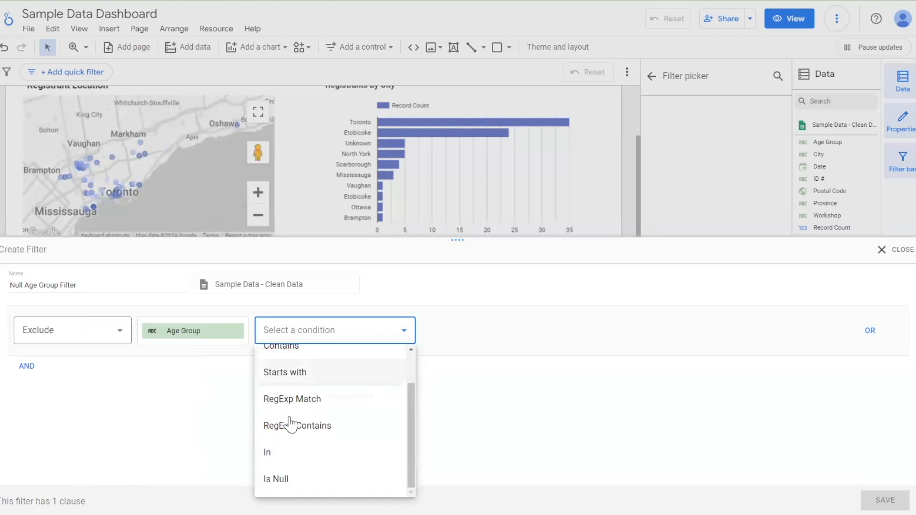
click(280, 480)
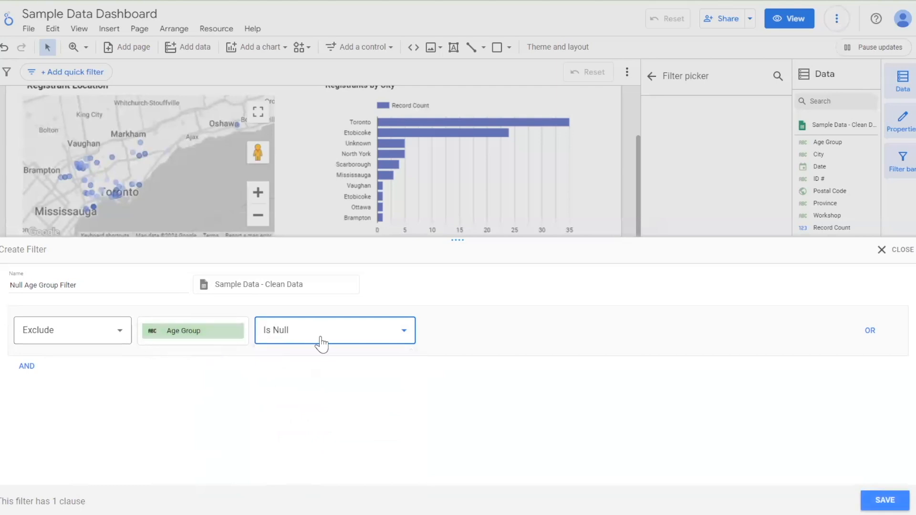
click(885, 500)
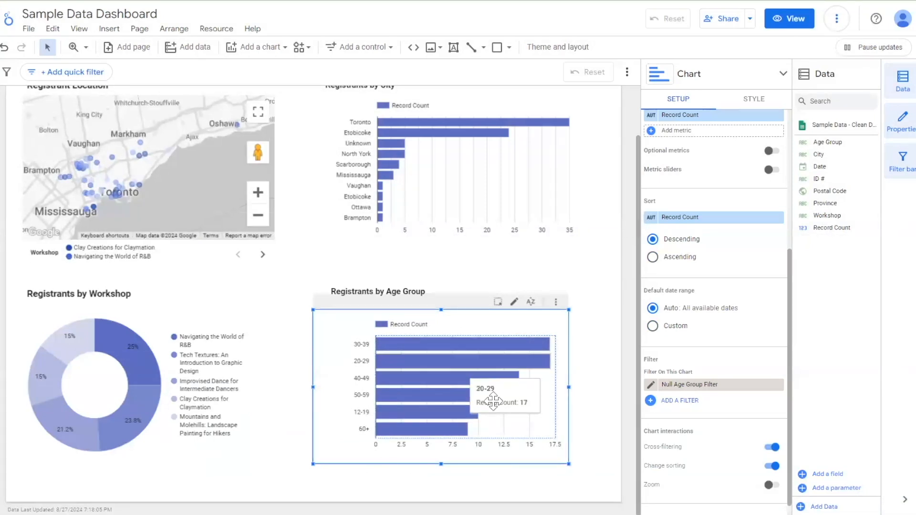
click(597, 371)
- Move the workshop and age group charts together with their headings slightly down the report page
scroll(594, 377, up, 1)
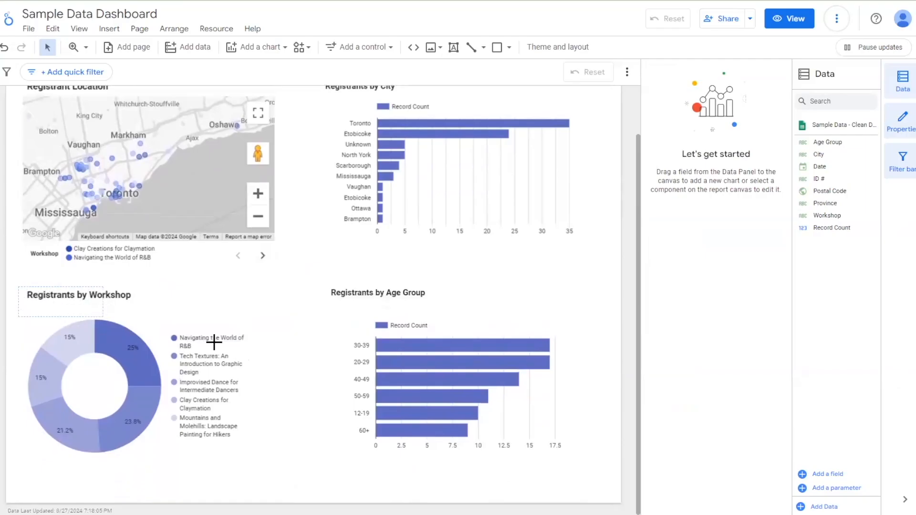
drag(214, 343, 586, 462)
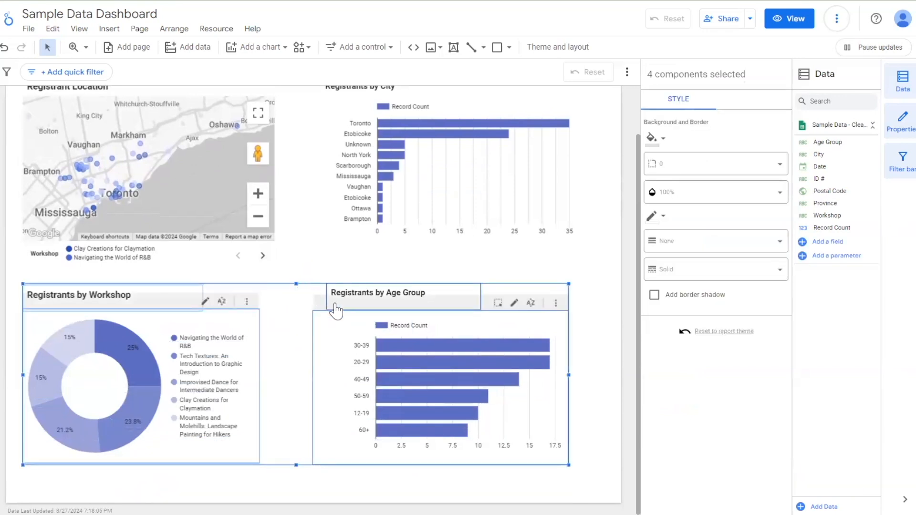
drag(334, 330, 341, 344)
scroll(324, 281, up, 2)
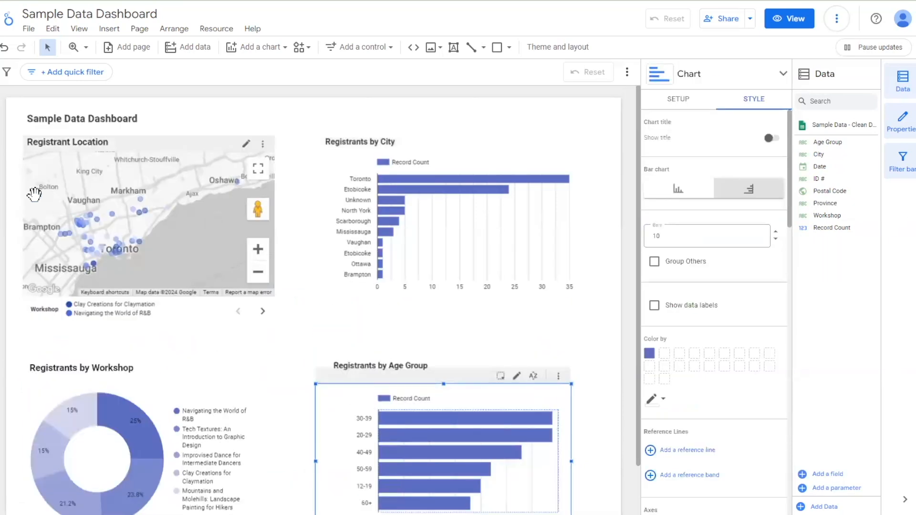
- Move the registrant map and city chart together with their headings down to free space beneath the report title
drag(11, 141, 583, 304)
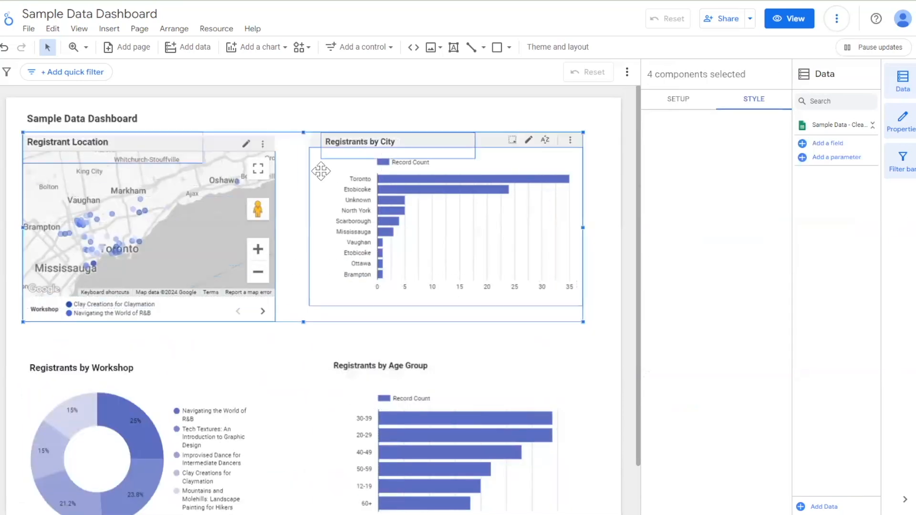
drag(491, 150, 491, 179)
click(194, 138)
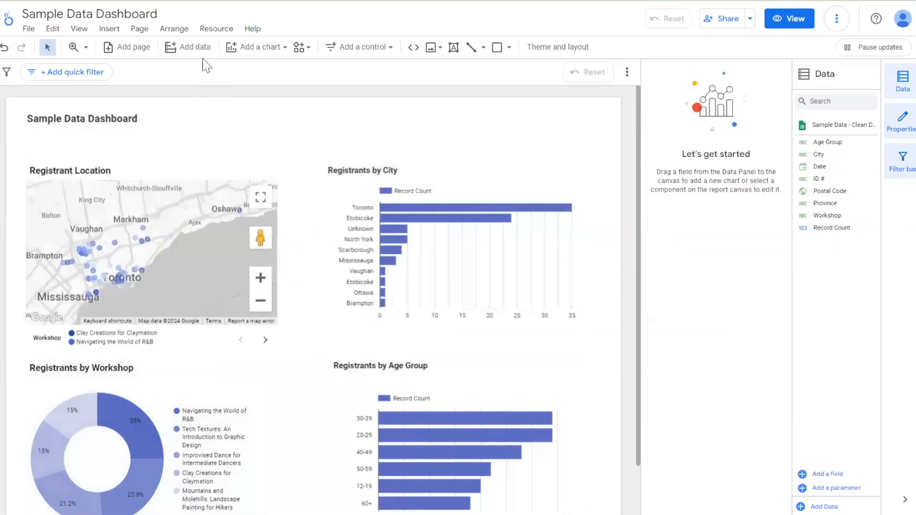
- Insert a scorecard beneath the report title, above the map heading, and set ID # as its metric
click(271, 48)
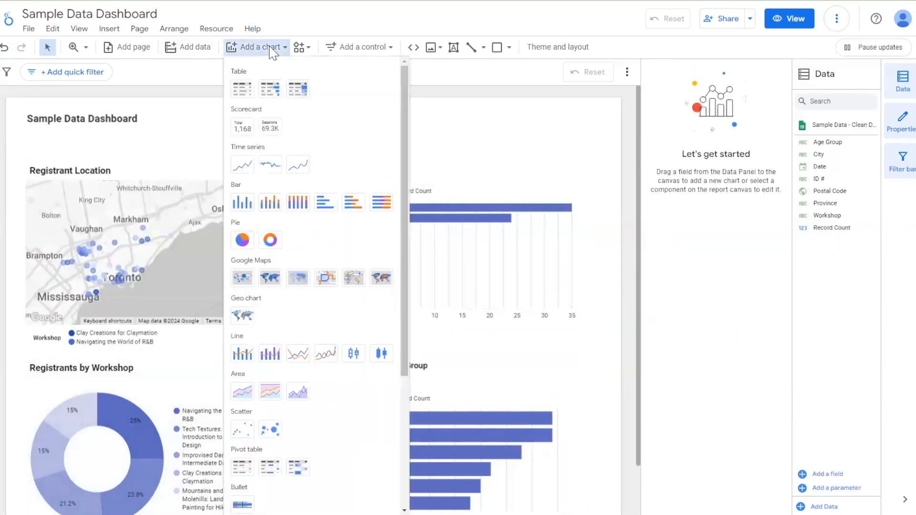
click(249, 134)
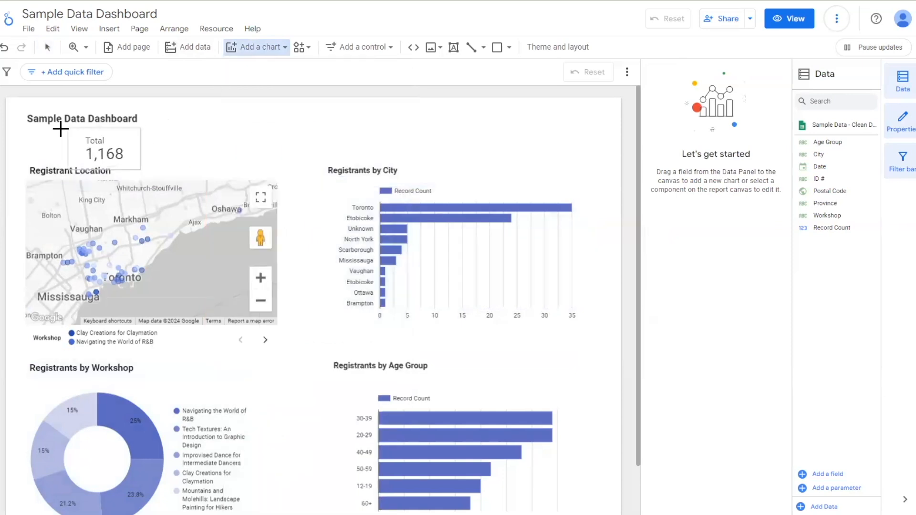
click(25, 127)
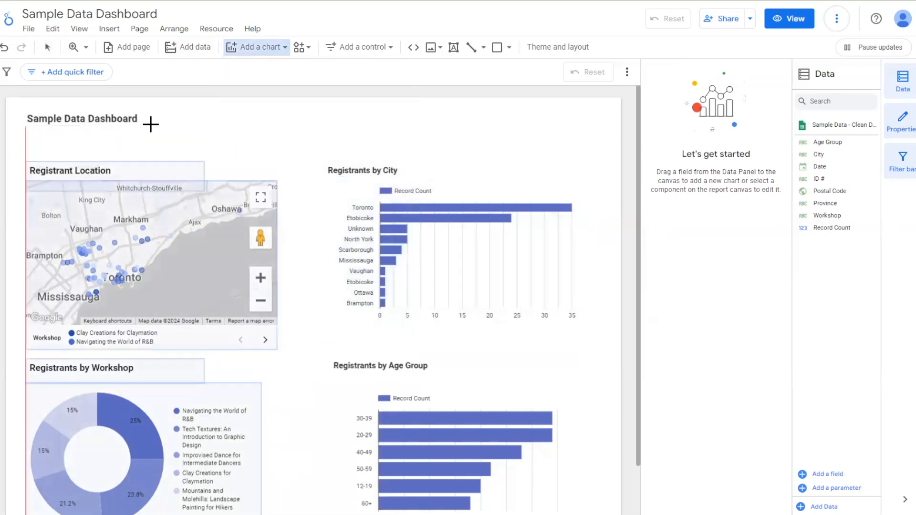
drag(82, 143, 83, 146)
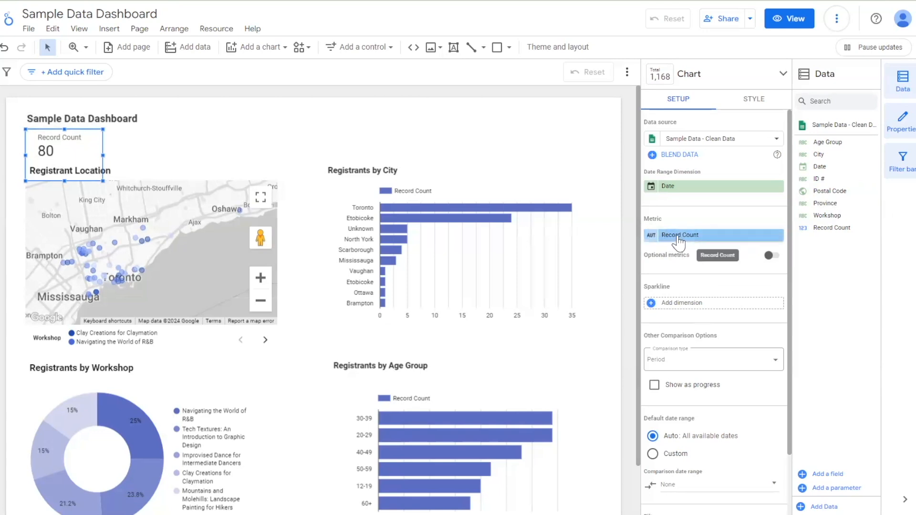
drag(837, 179, 695, 246)
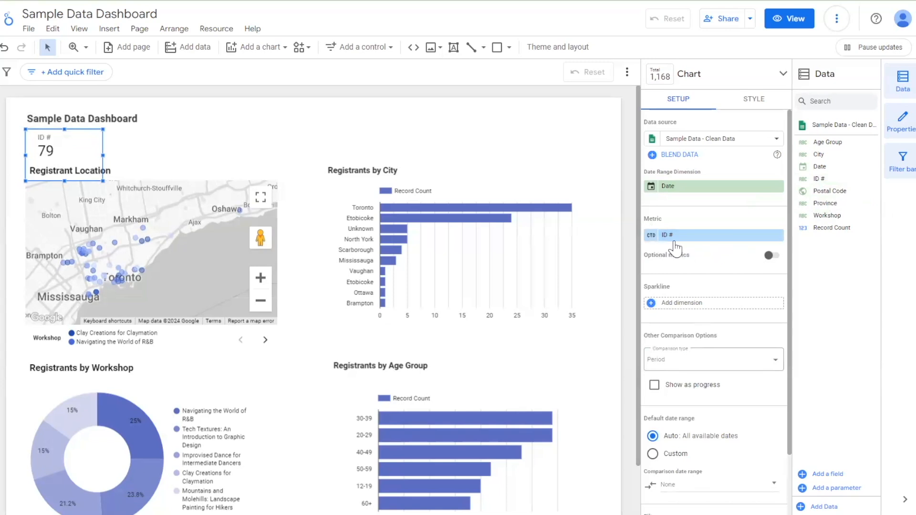
- Compare Count with Count Distinct for the scorecard's ID # metric, keep Count Distinct and name the metric "Unique Registrants"
click(651, 236)
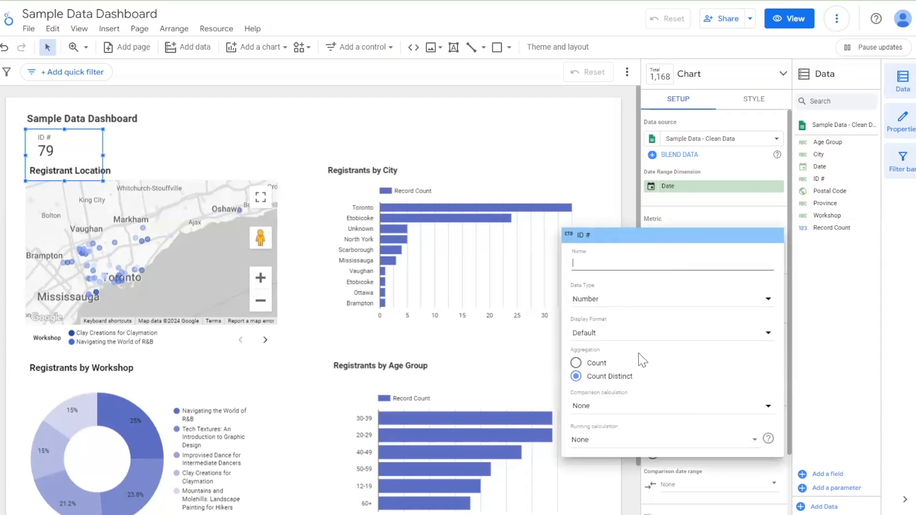
click(577, 363)
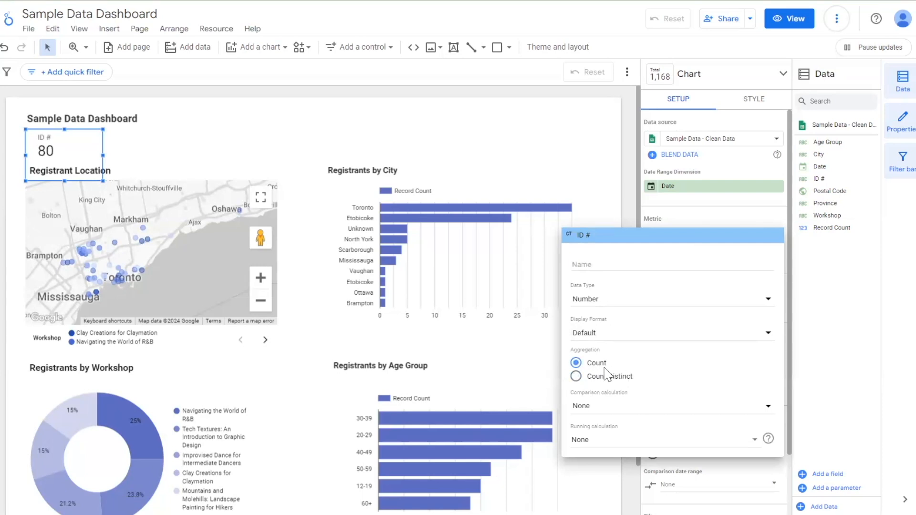
click(576, 377)
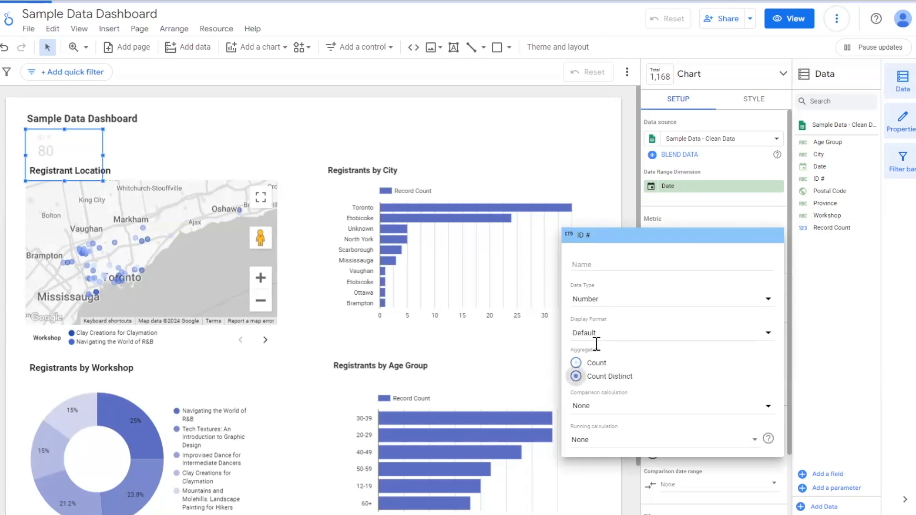
click(596, 270)
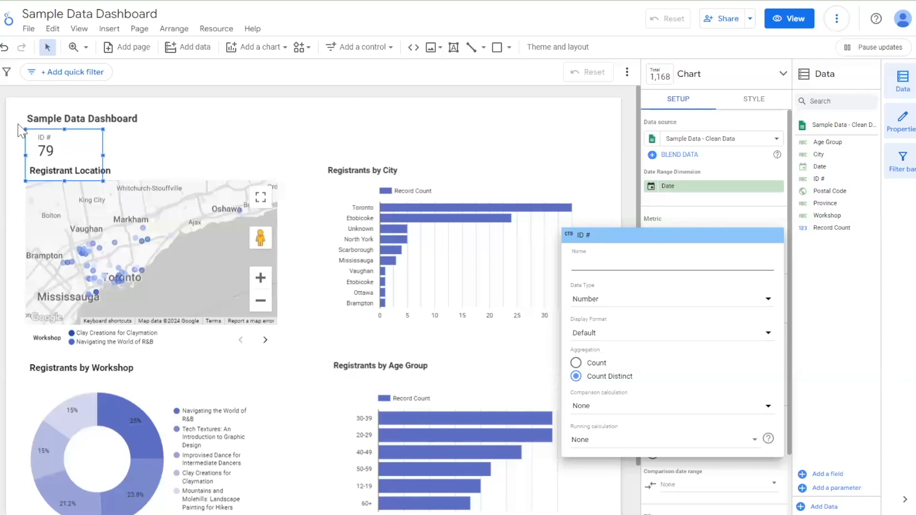
click(644, 268)
text(Unique )
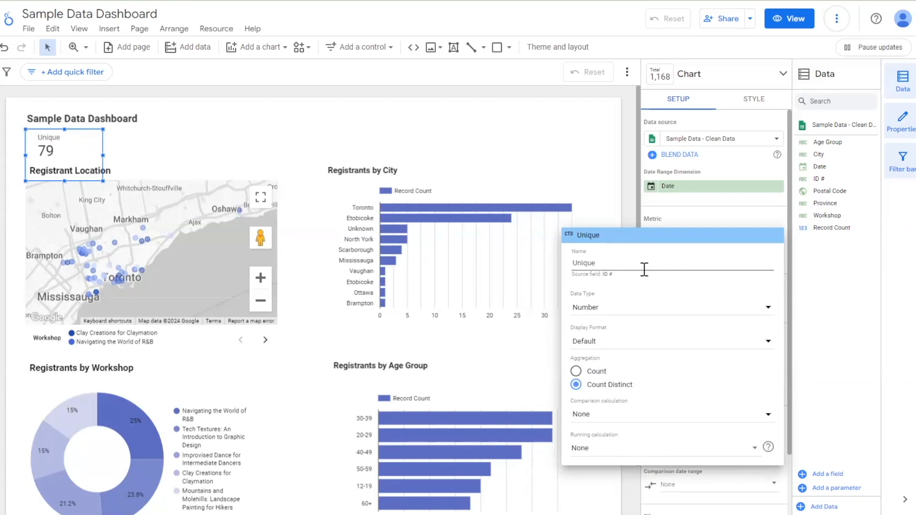
text(Registrants)
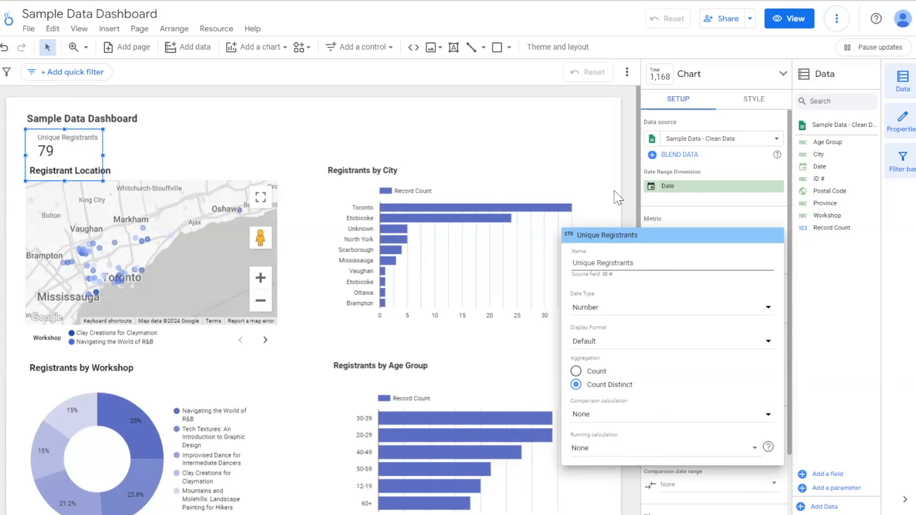
click(618, 198)
click(185, 172)
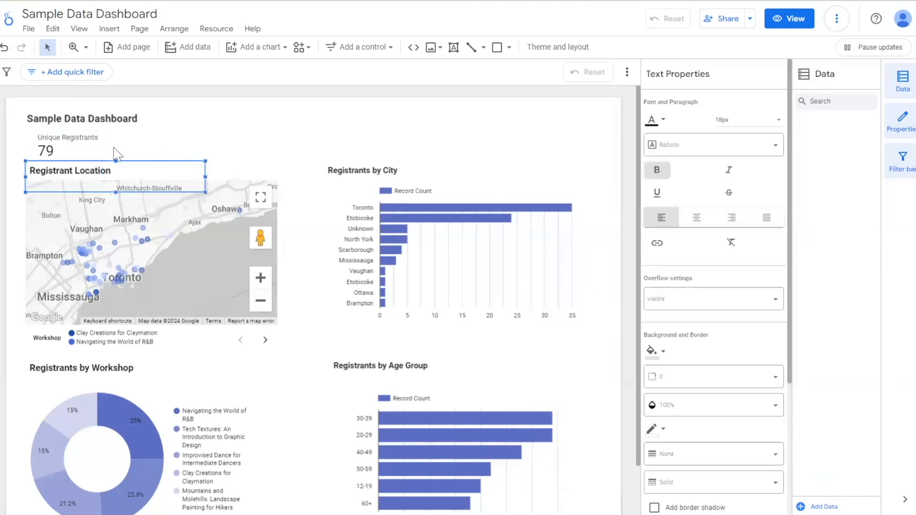
click(307, 155)
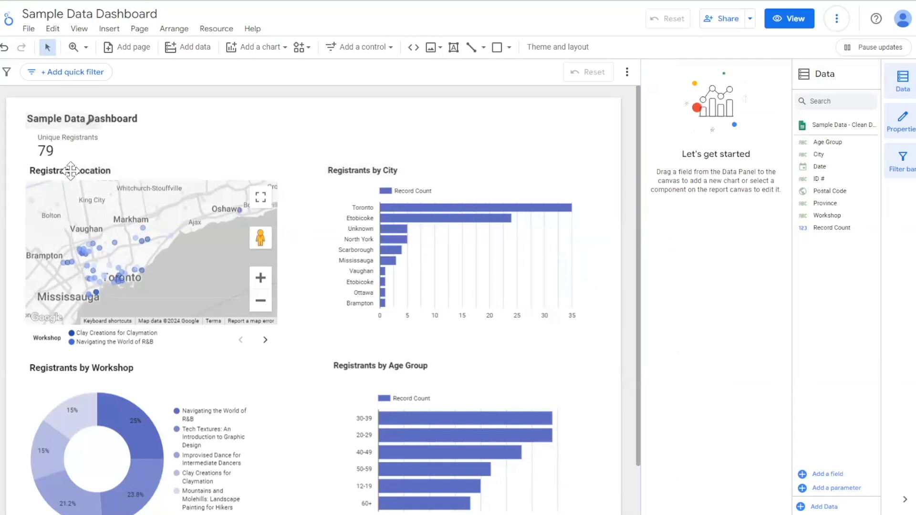
click(499, 257)
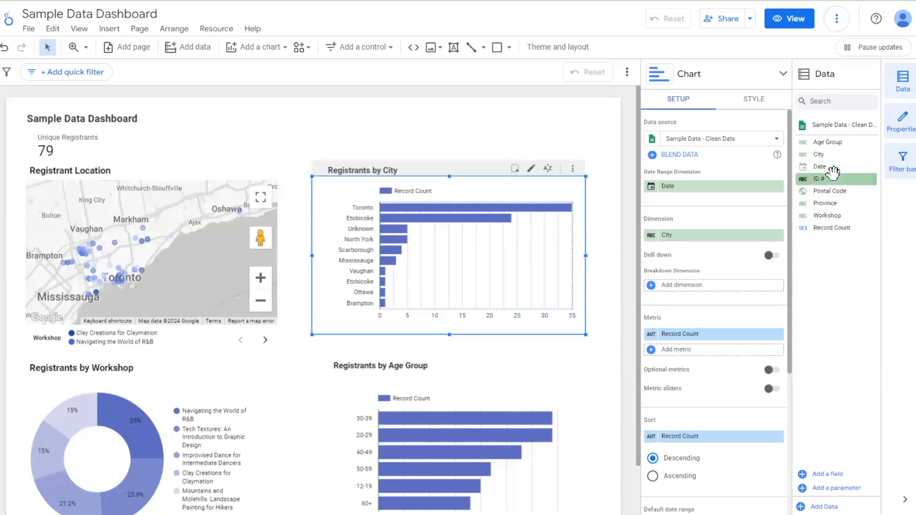
click(616, 189)
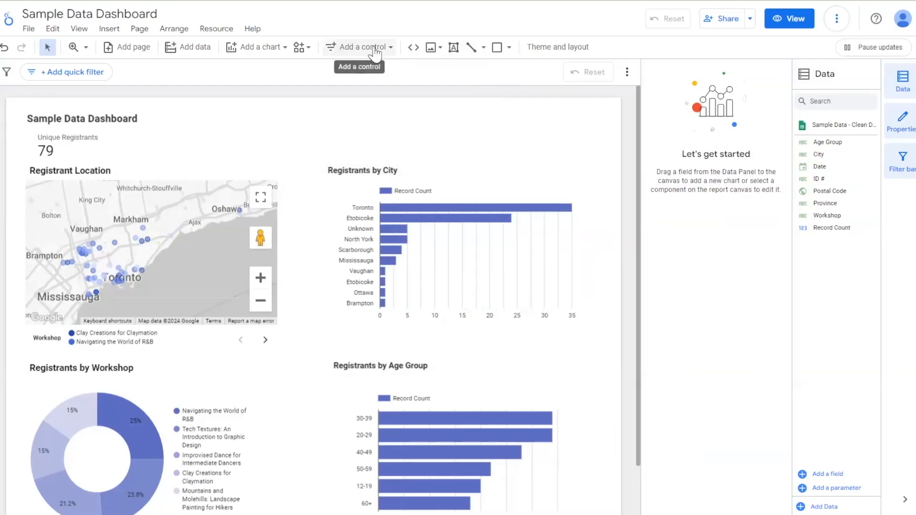
- Insert a drop-down list control above the "Registrants by City" heading, with City as its control field
click(376, 49)
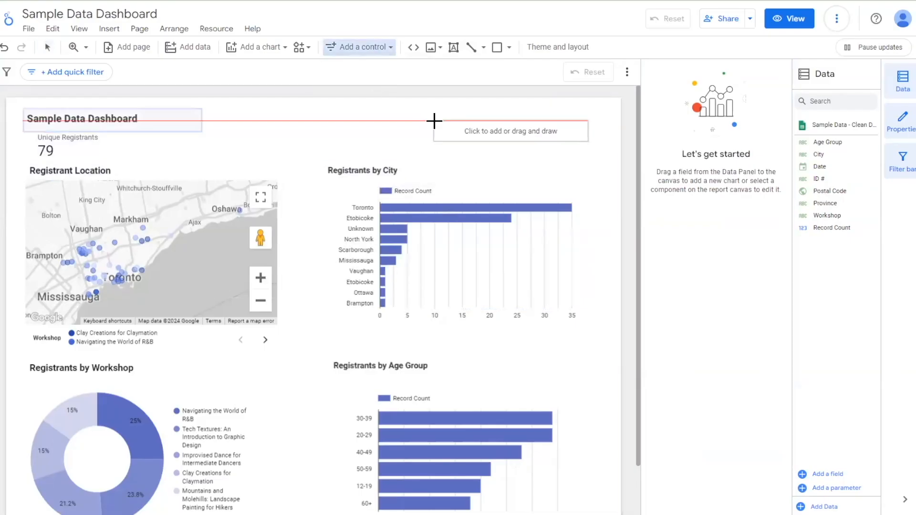
drag(437, 121, 593, 147)
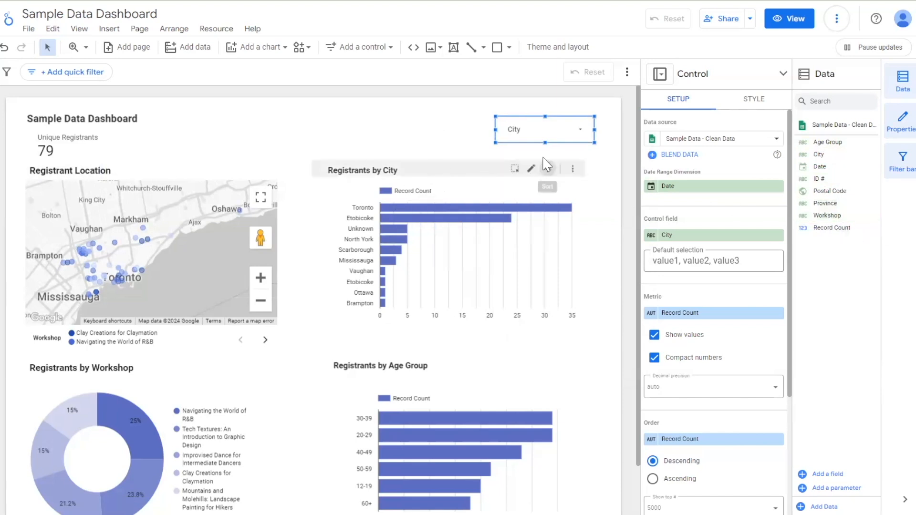
- Test the City control by filtering the report to only Etobicoke, reset the filter in view mode and return to editing
click(581, 136)
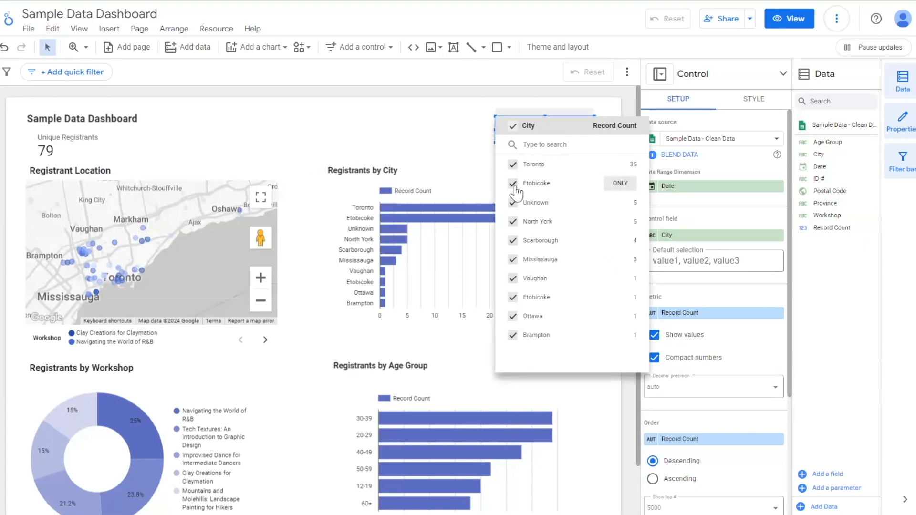
click(620, 184)
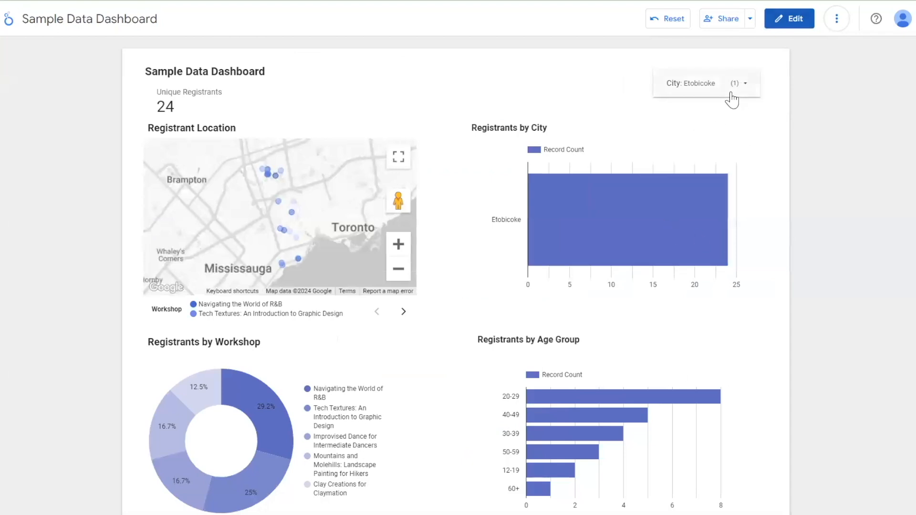
click(732, 90)
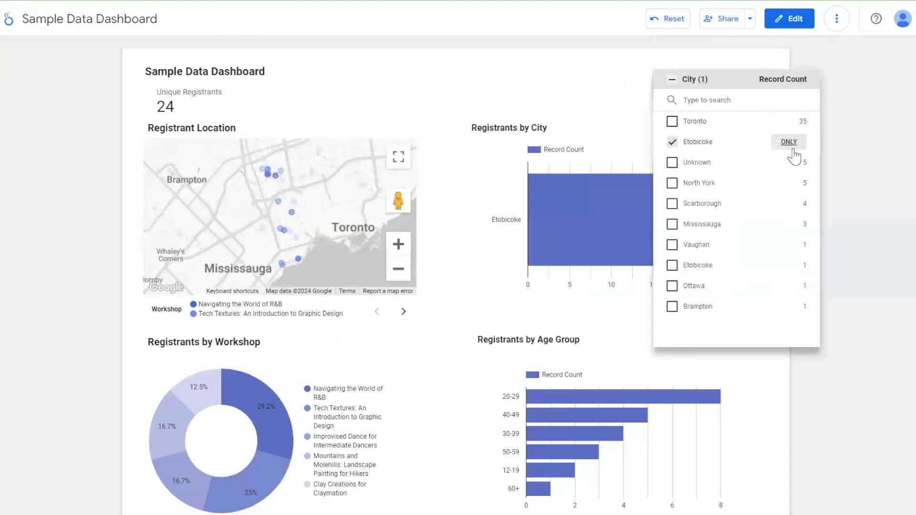
click(667, 19)
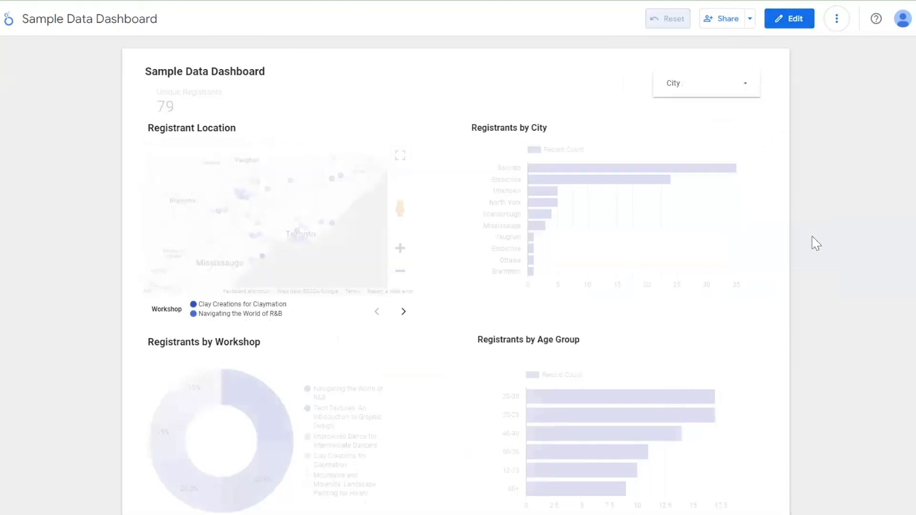
click(793, 20)
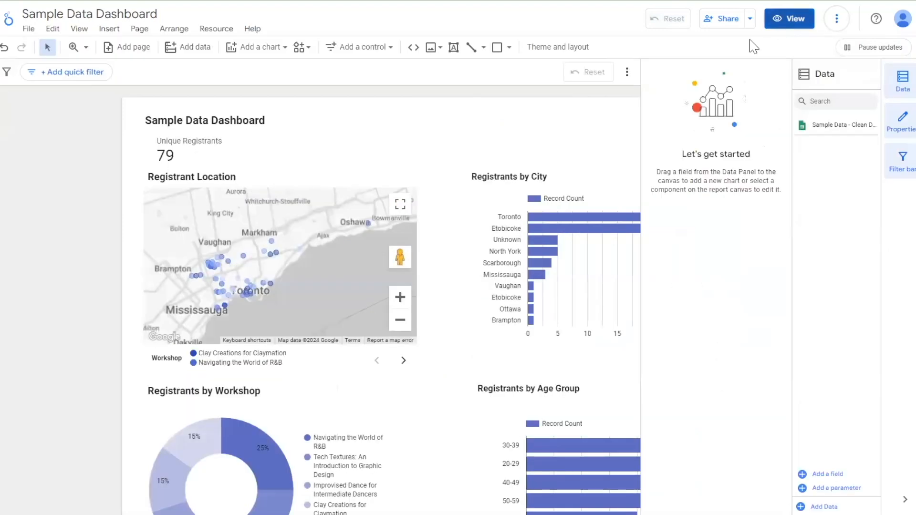